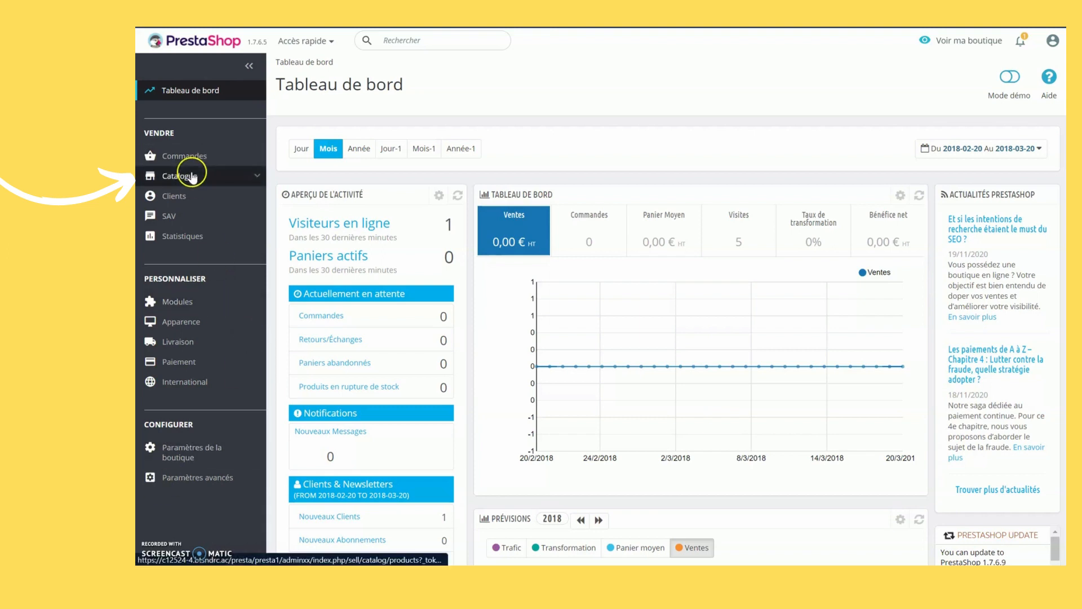
Step: Open the catalogue's attributes list and delete all the existing attributes
mouse_move(187, 174)
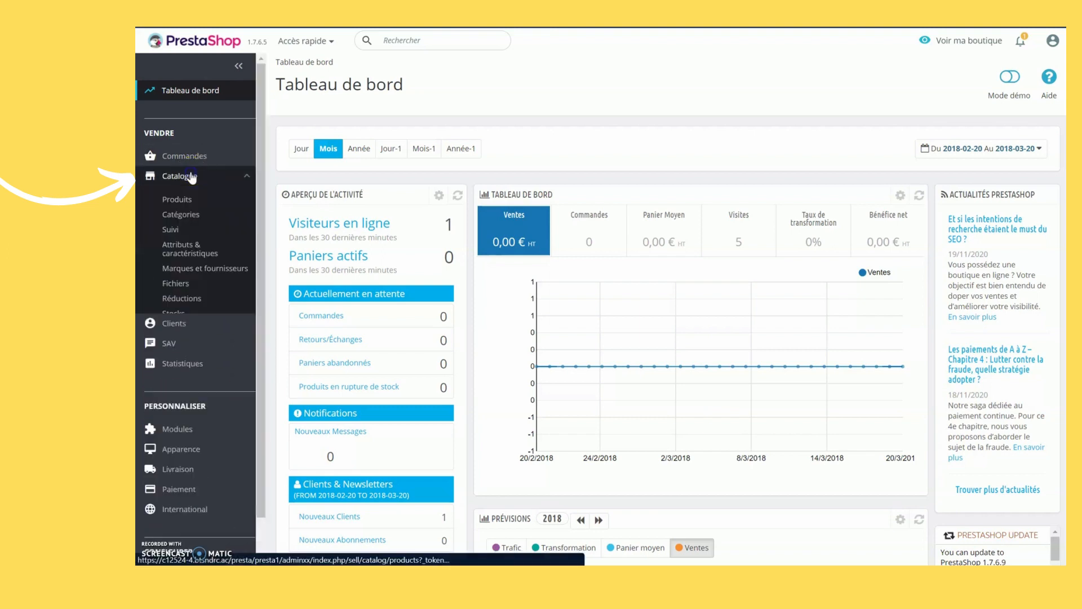
click(191, 254)
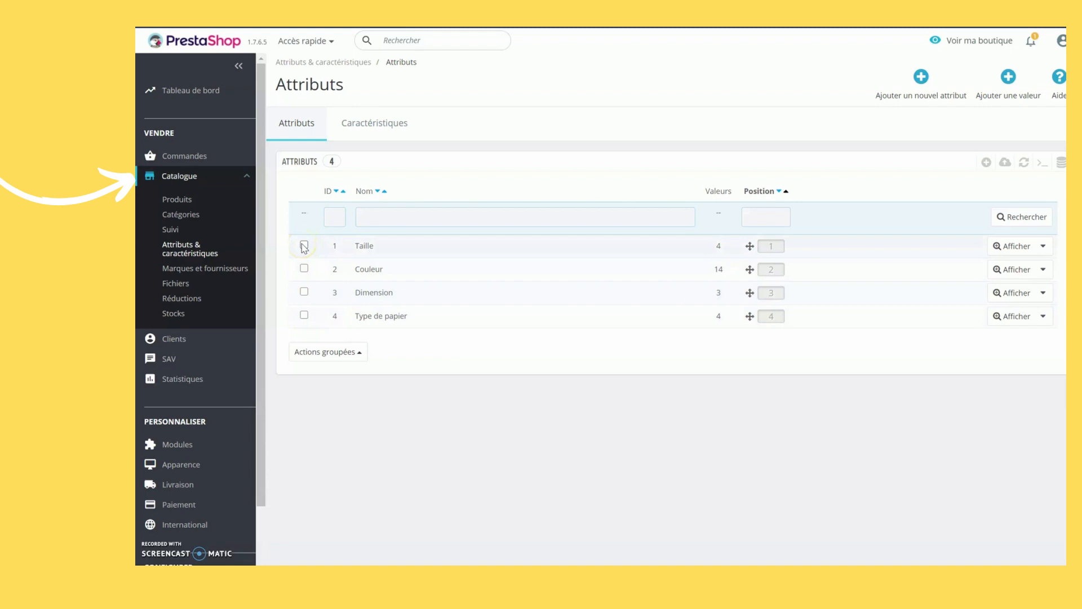
click(318, 352)
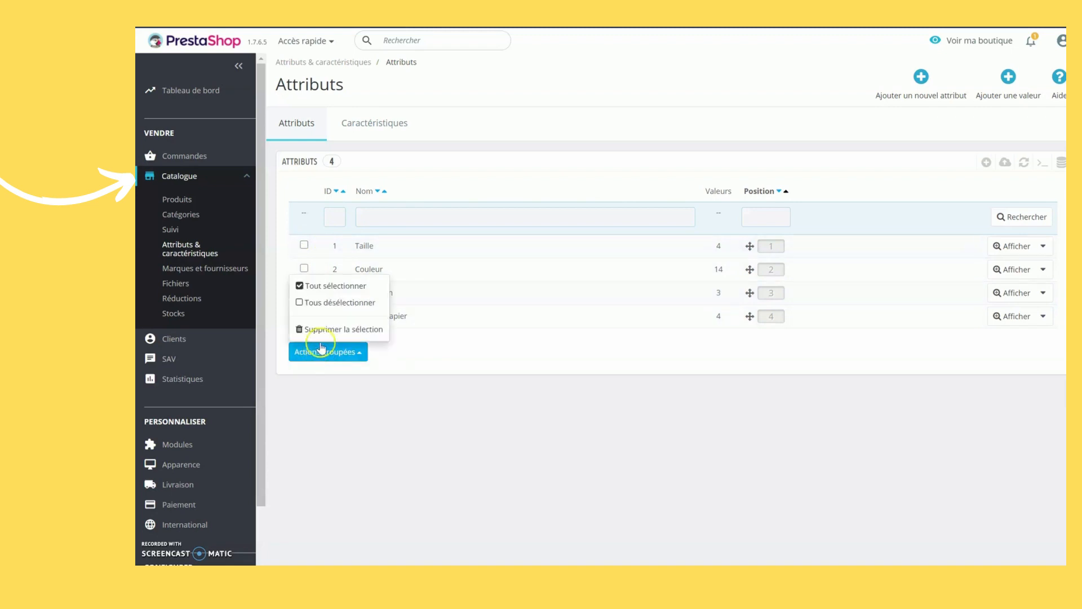
click(345, 288)
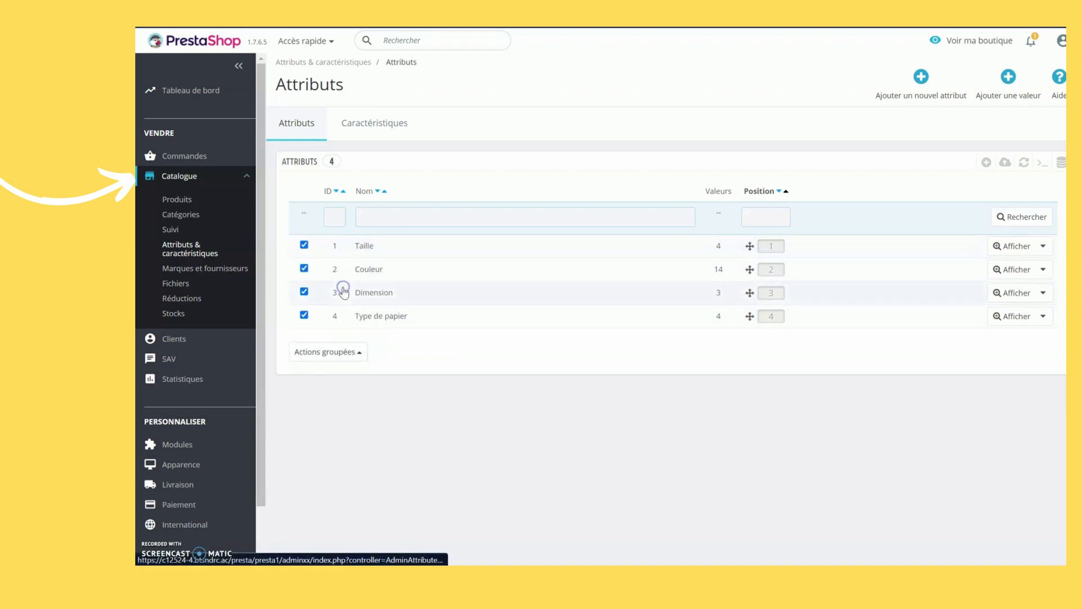
click(349, 353)
click(357, 329)
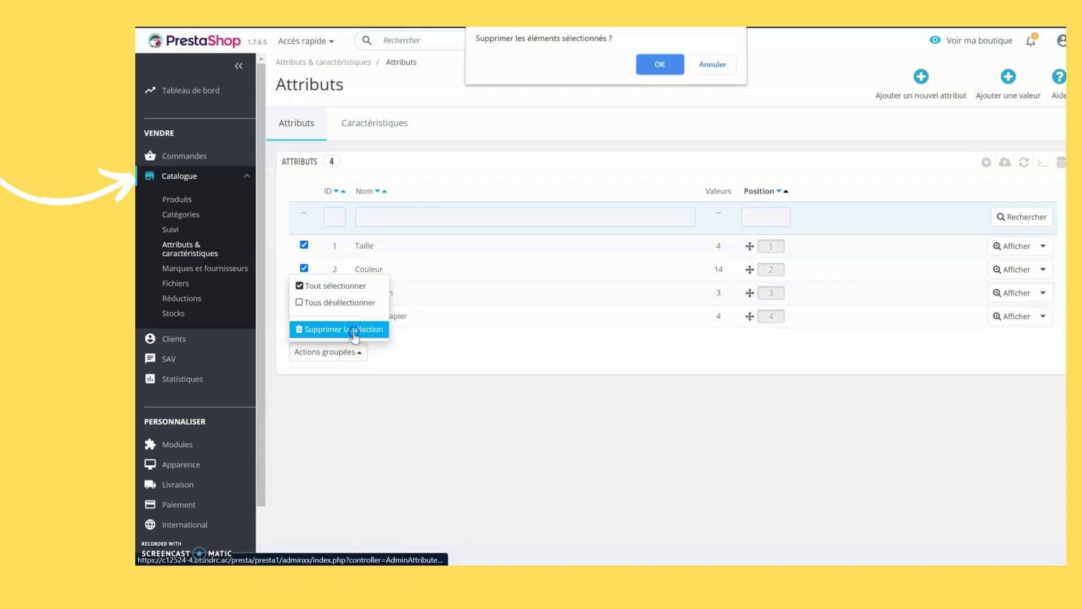
click(661, 67)
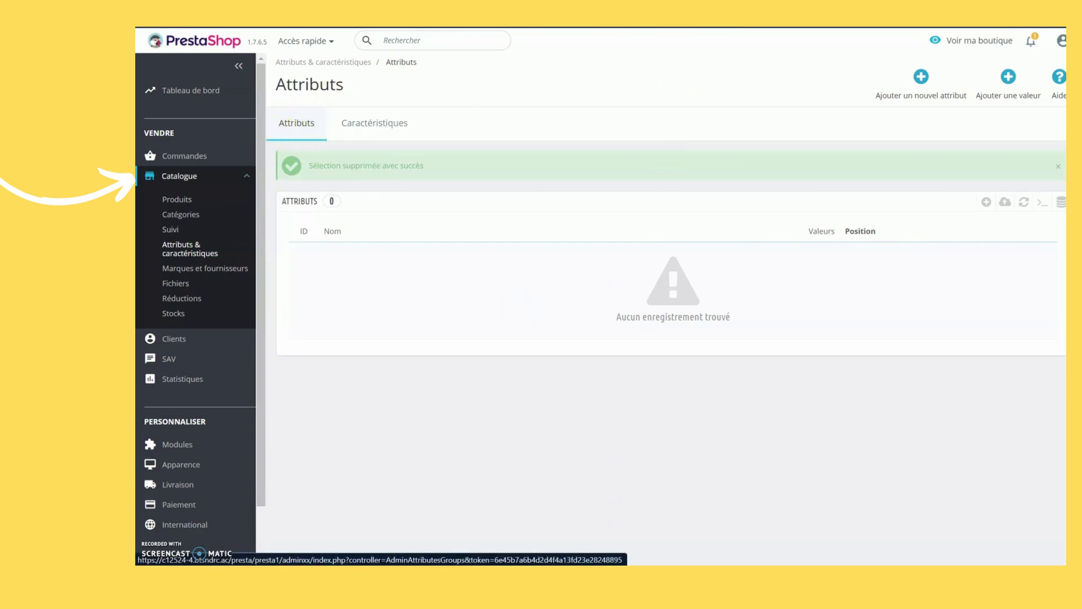
Step: Start a new attribute with the name Couleurs cahier and the public name Couleurs
click(922, 78)
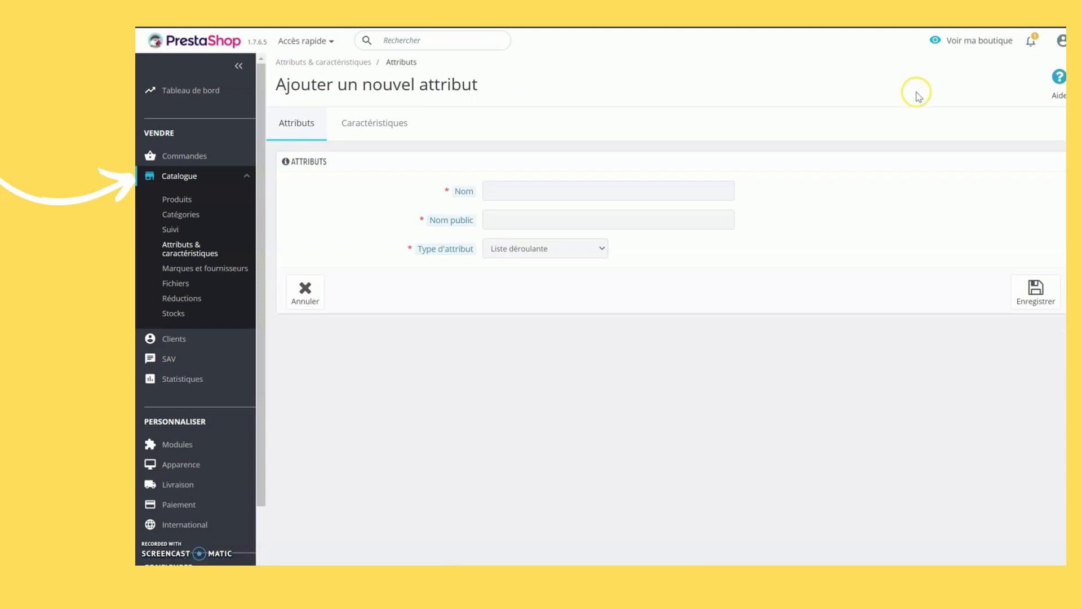
click(526, 194)
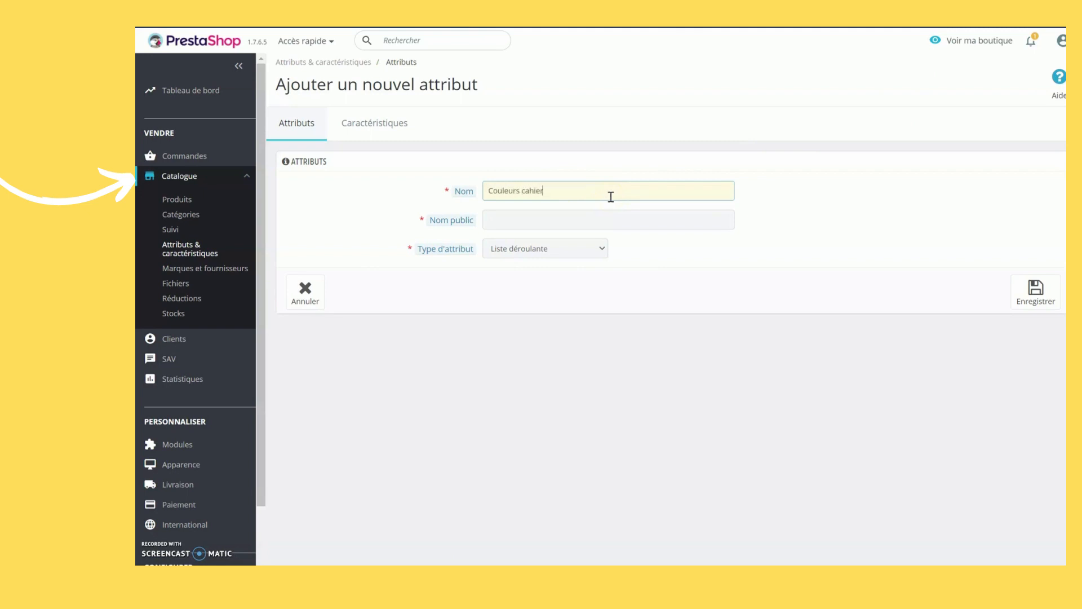
click(590, 219)
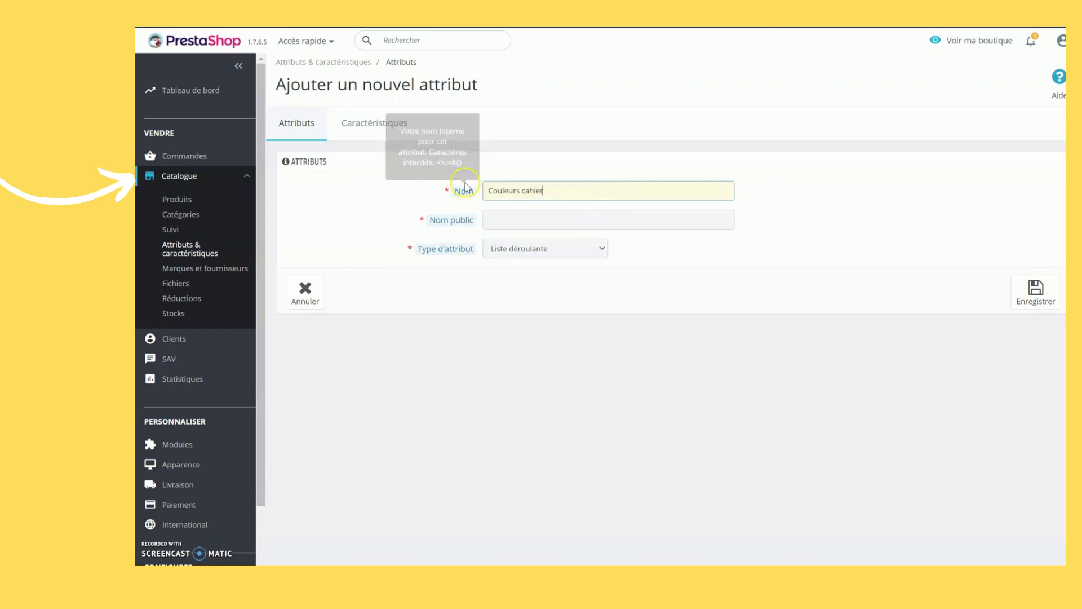
mouse_move(470, 223)
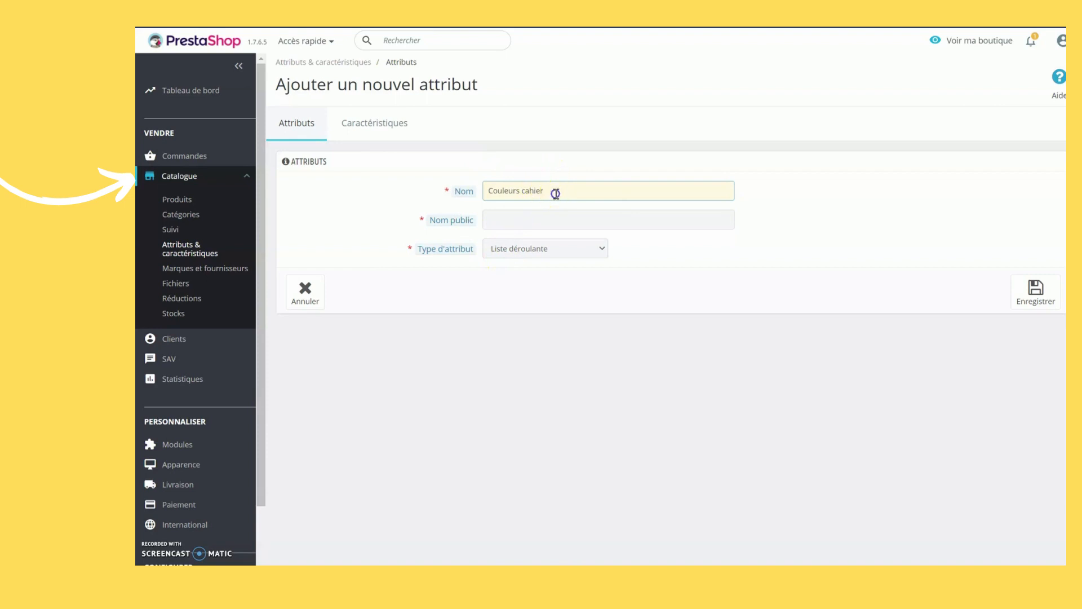
drag(556, 193, 473, 191)
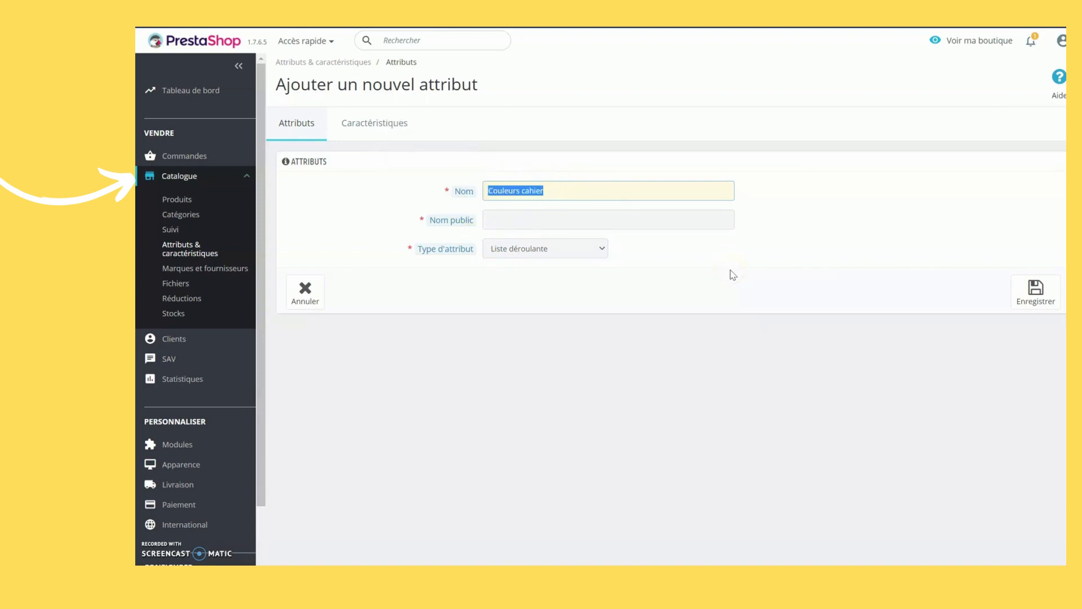
click(518, 218)
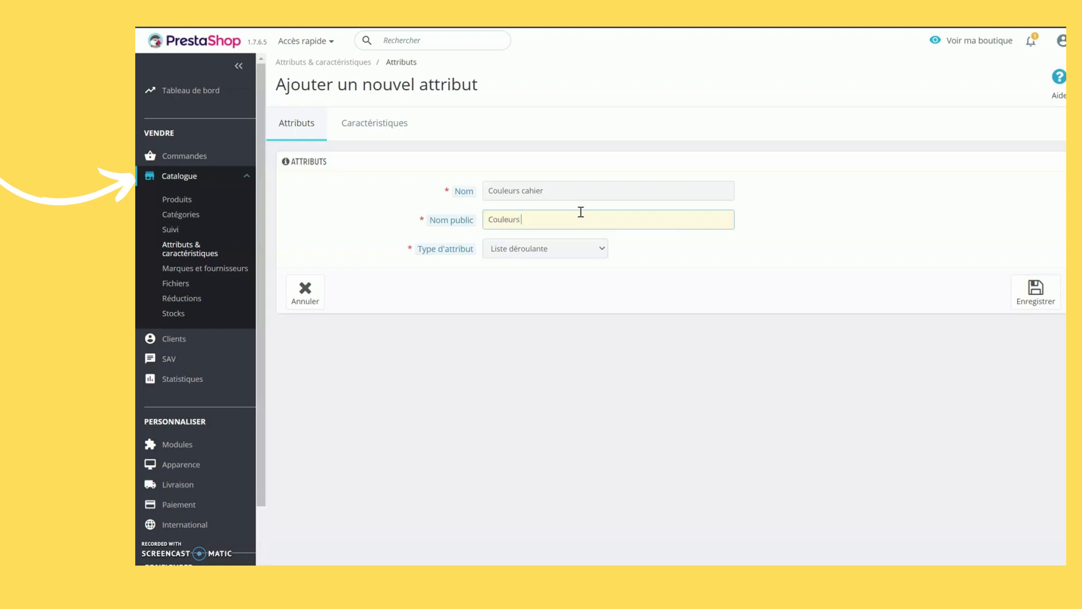
click(572, 192)
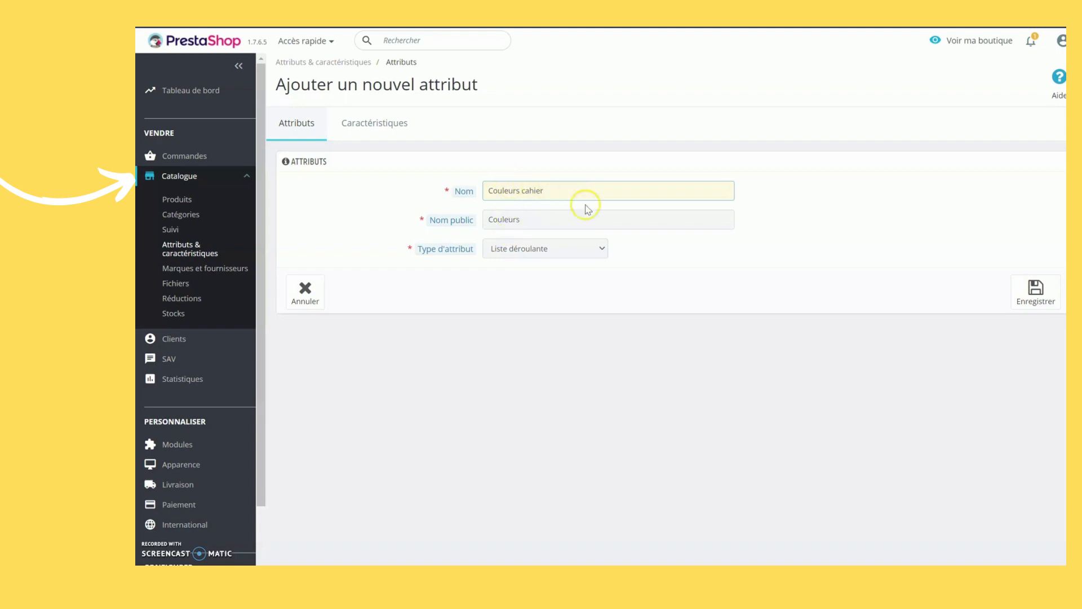
drag(541, 190, 460, 186)
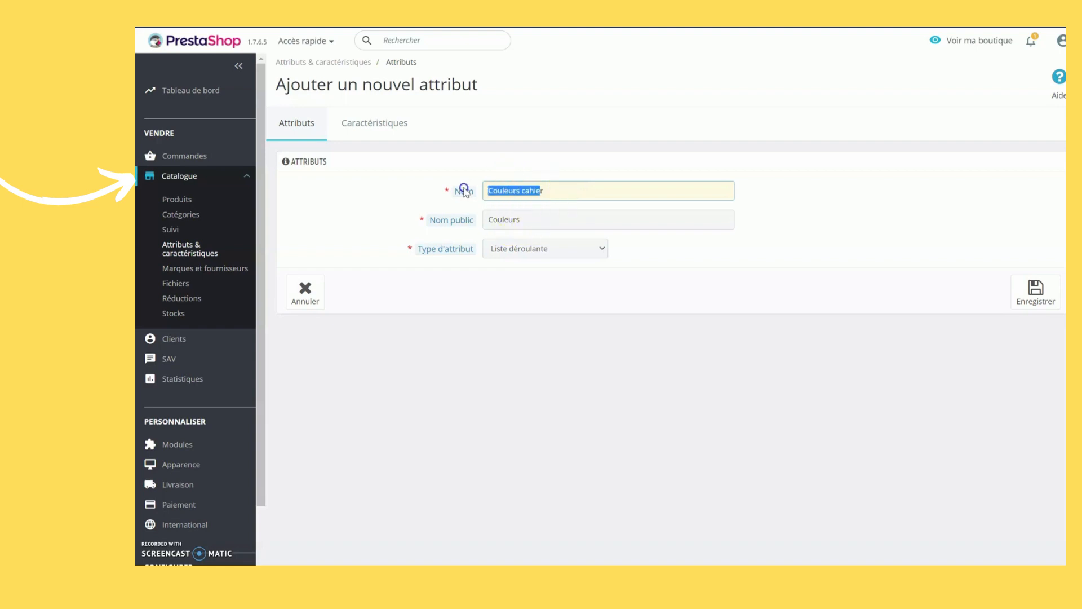
click(534, 225)
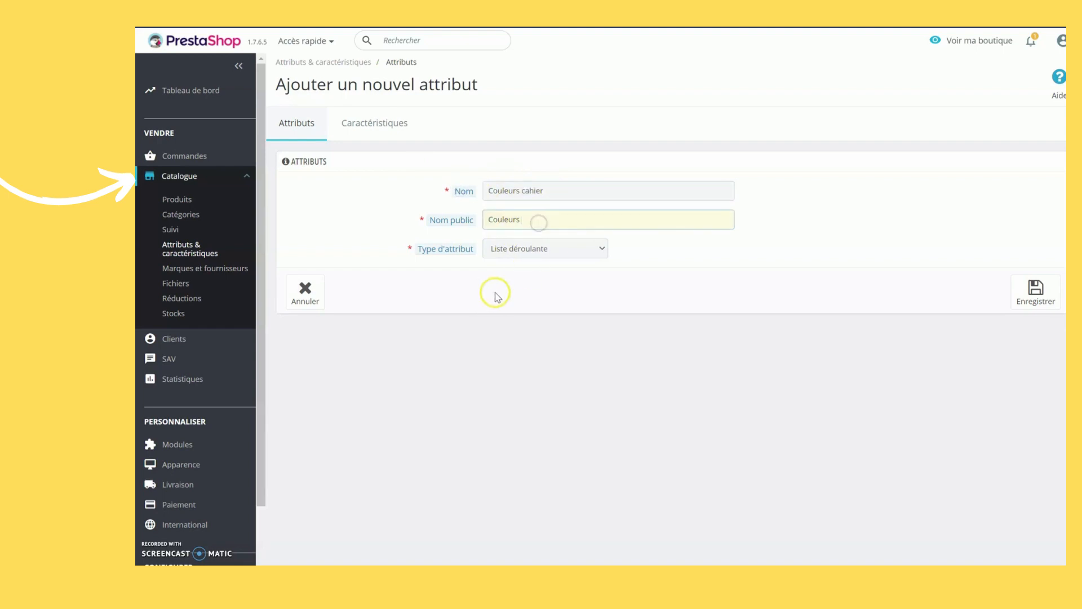
Step: Set the attribute type to Couleur ou texture and save the new attribute
click(530, 251)
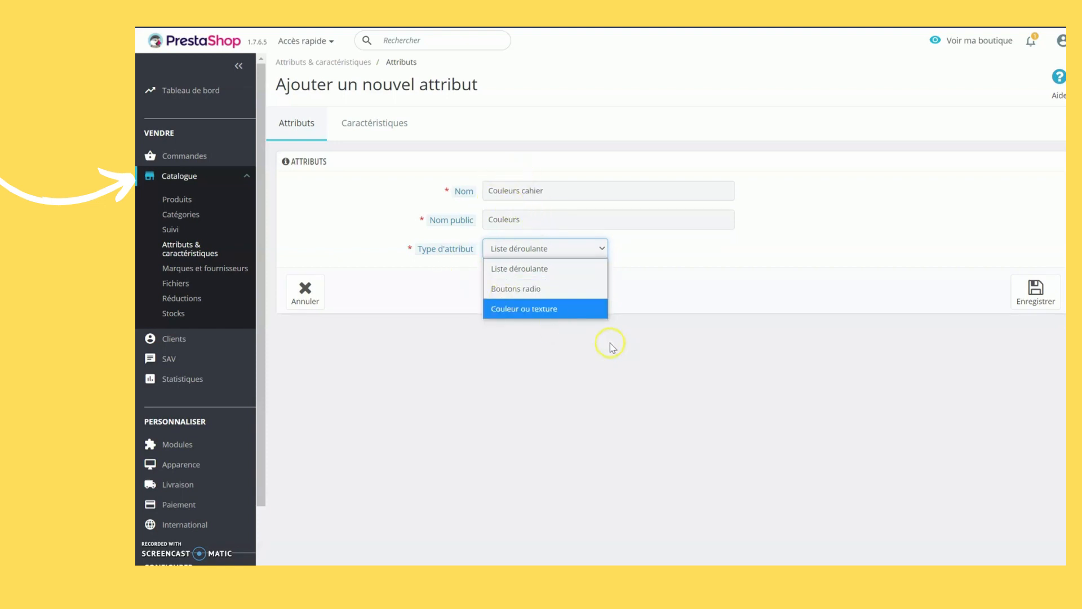
click(555, 309)
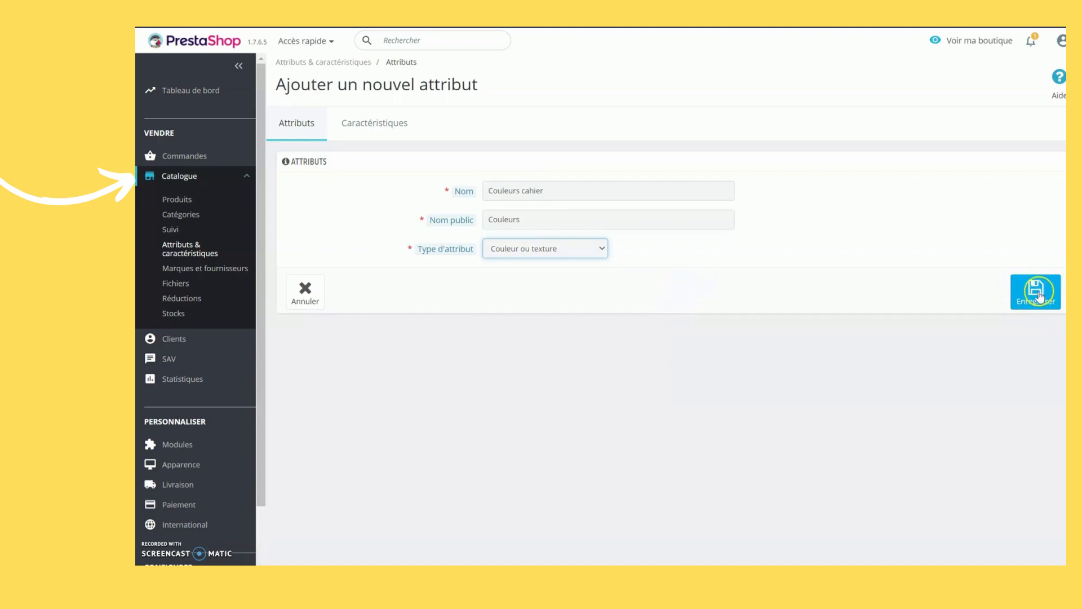
click(1036, 291)
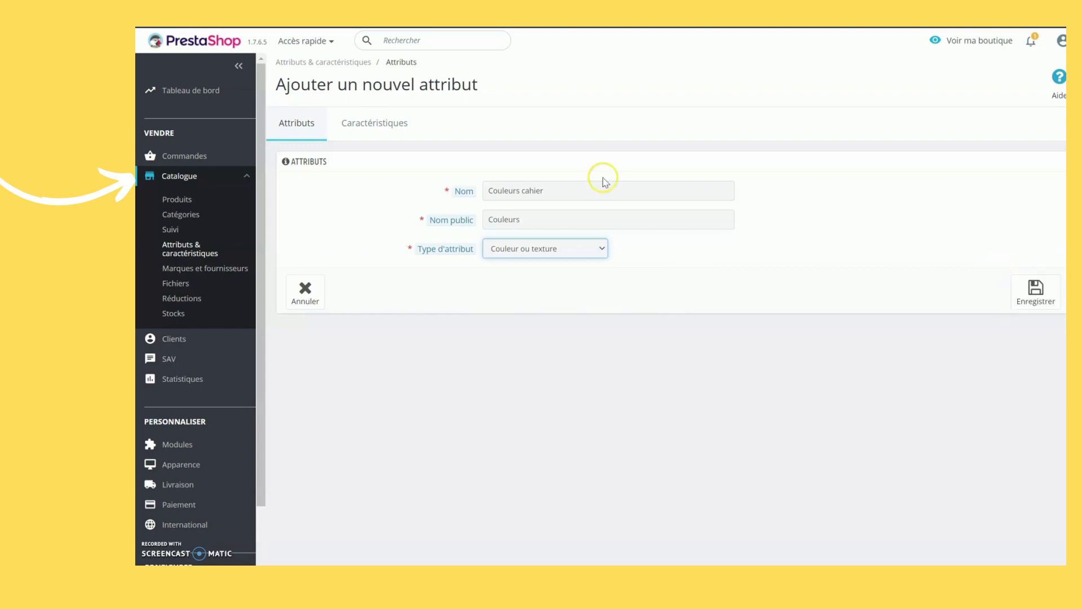
click(1035, 290)
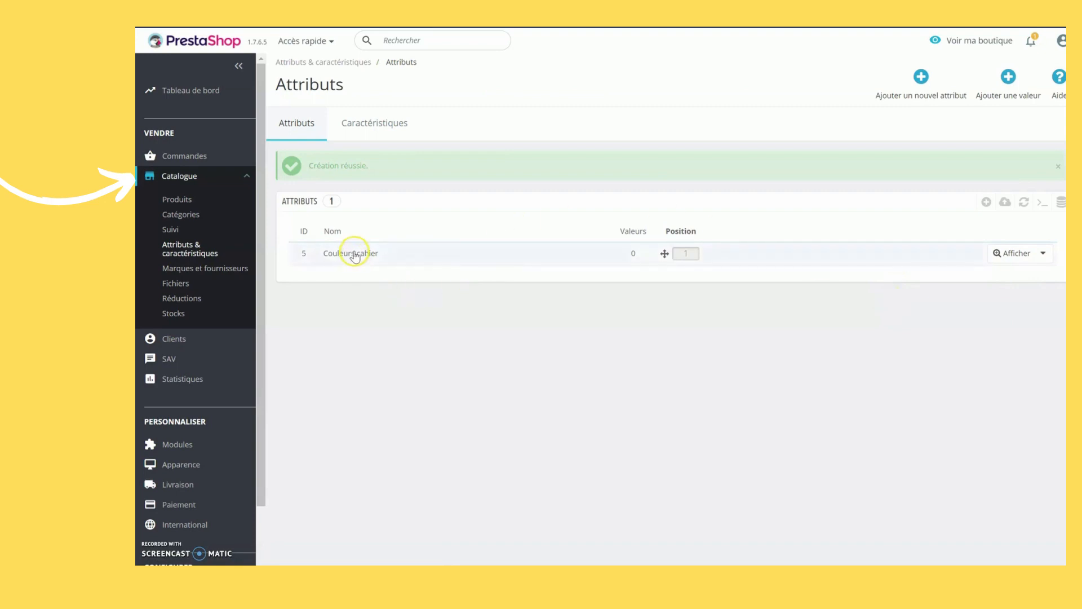
Step: Start a new value named Vert in the Couleurs cahier attribute
click(355, 254)
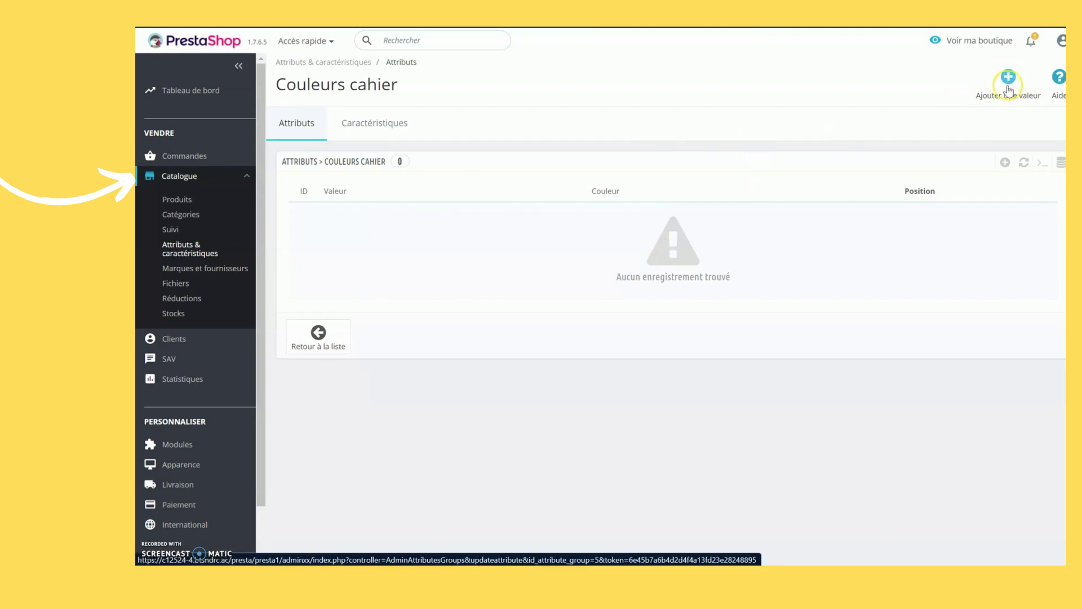
click(1010, 78)
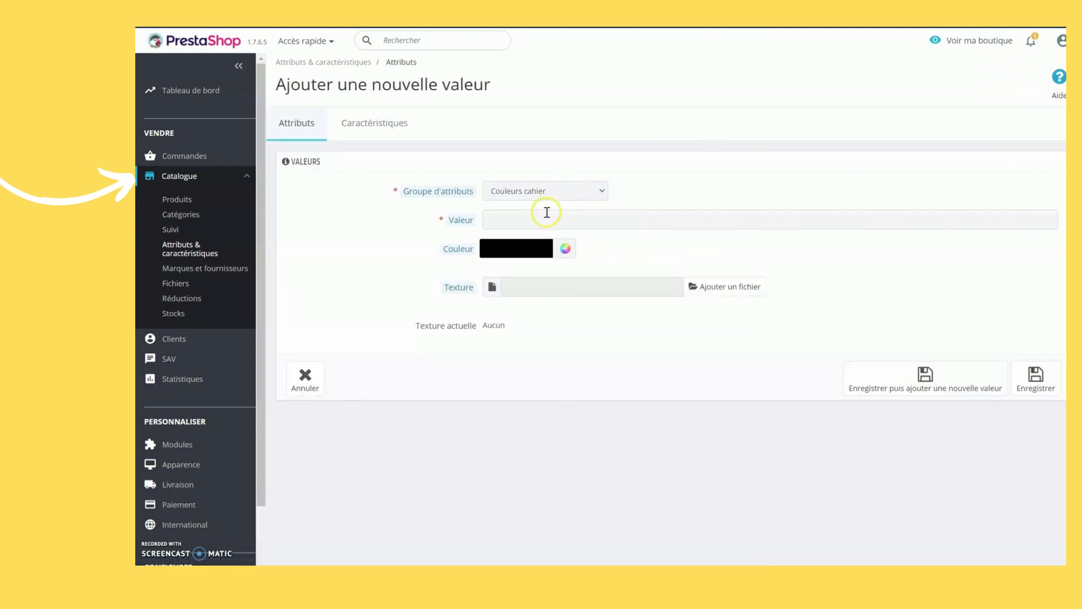
click(544, 217)
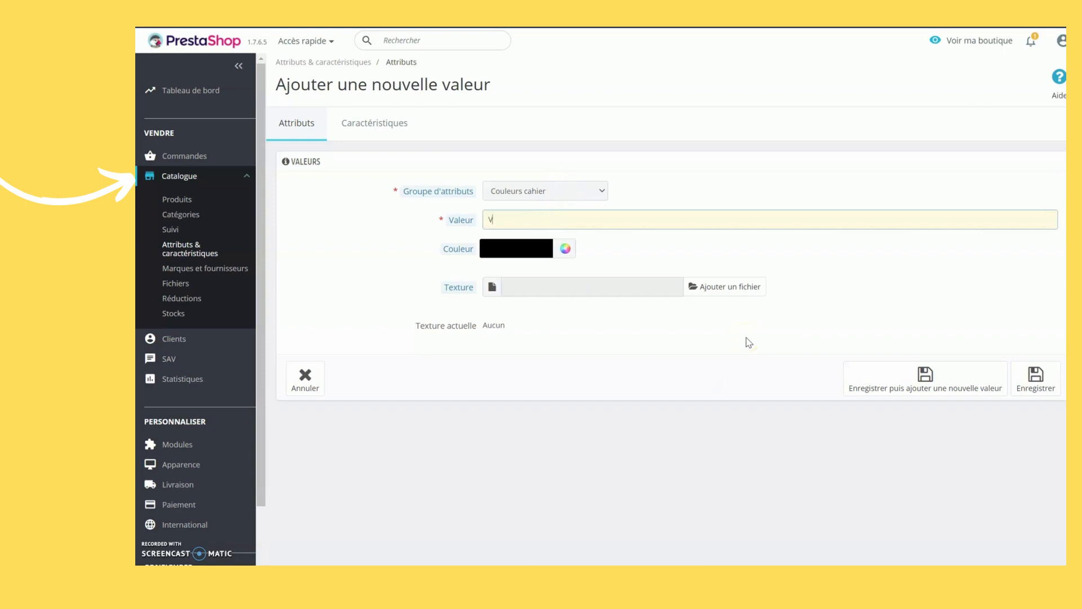
Step: Set the Vert value's colour to light green #a4ff84 and save it, continuing to another new value
click(532, 253)
click(562, 258)
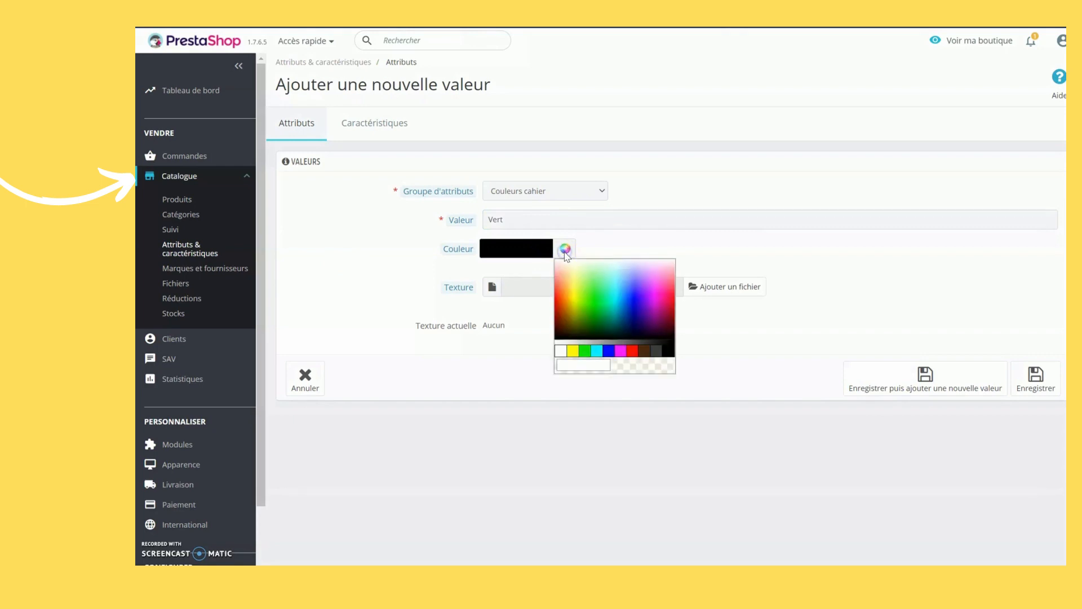
drag(574, 345, 600, 291)
click(600, 291)
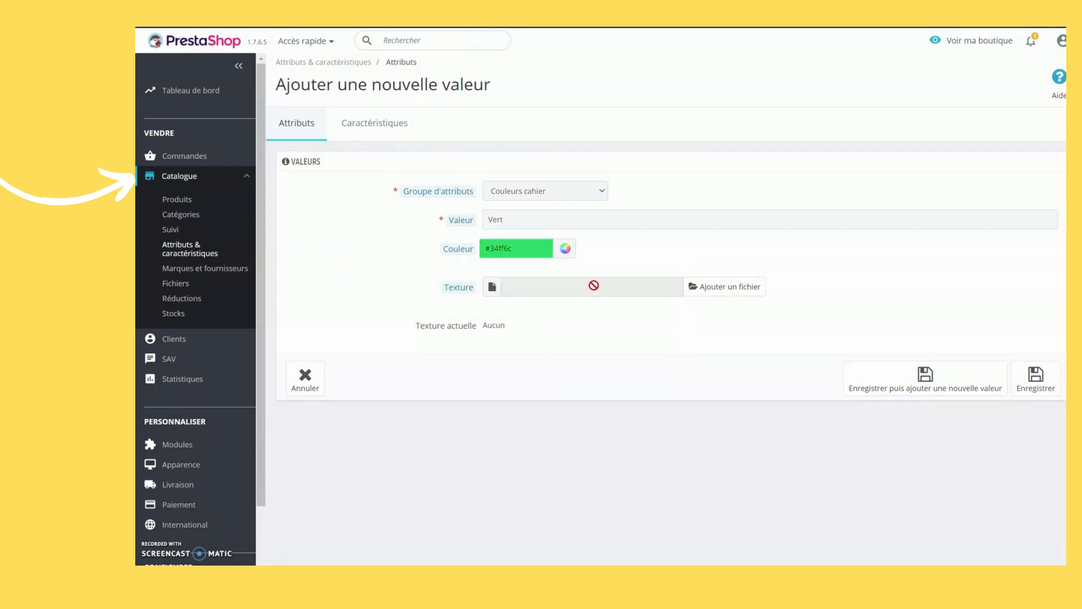
click(566, 252)
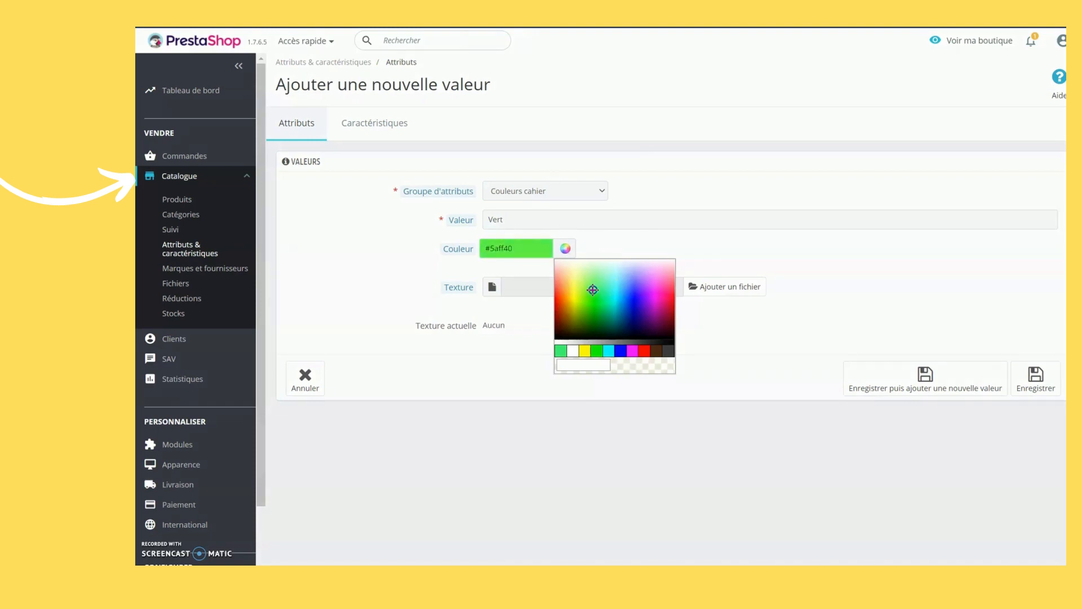
click(590, 282)
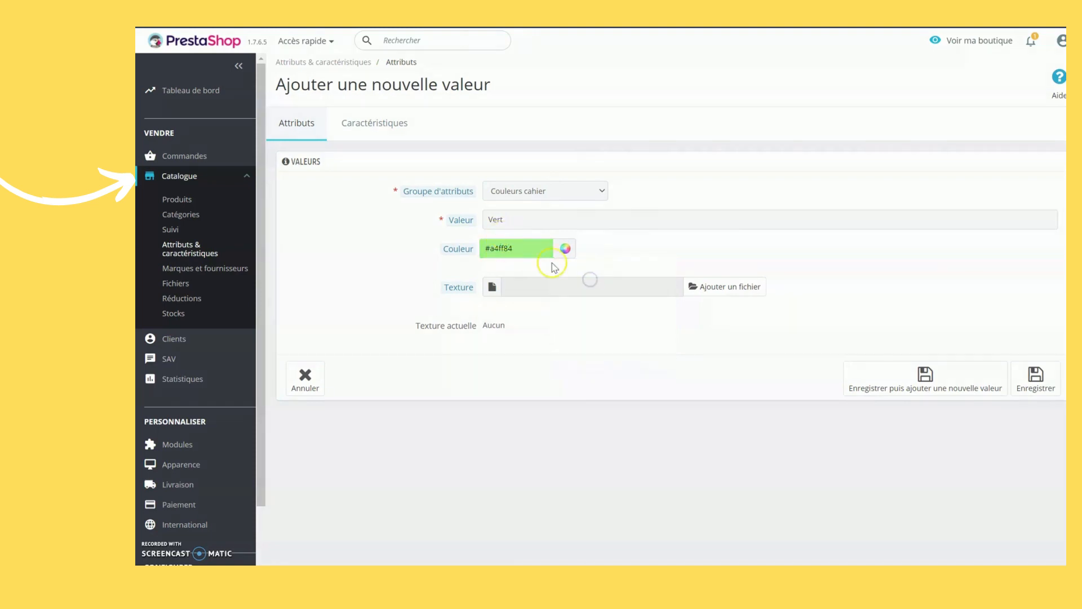
click(501, 248)
click(904, 376)
click(893, 379)
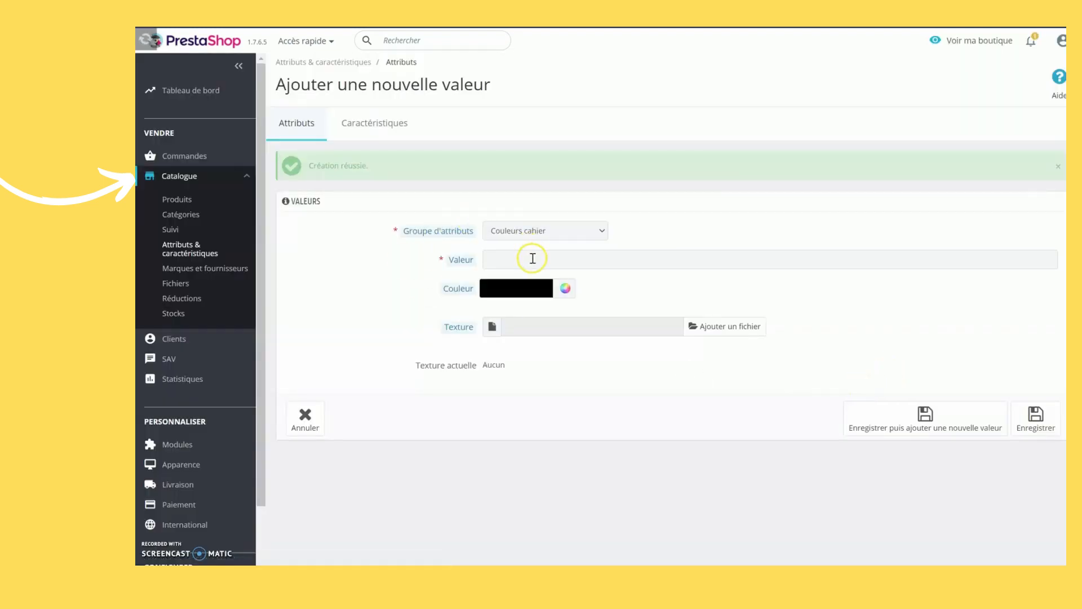
Step: Add the value Bleu with colour #0000ff and save it, continuing to another new value
click(533, 258)
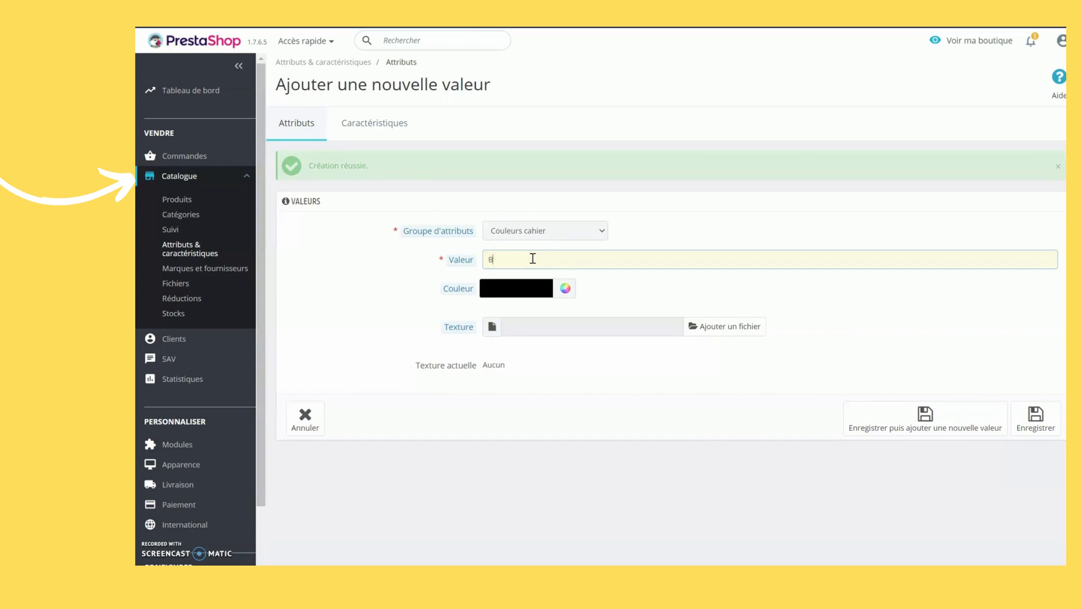
click(561, 281)
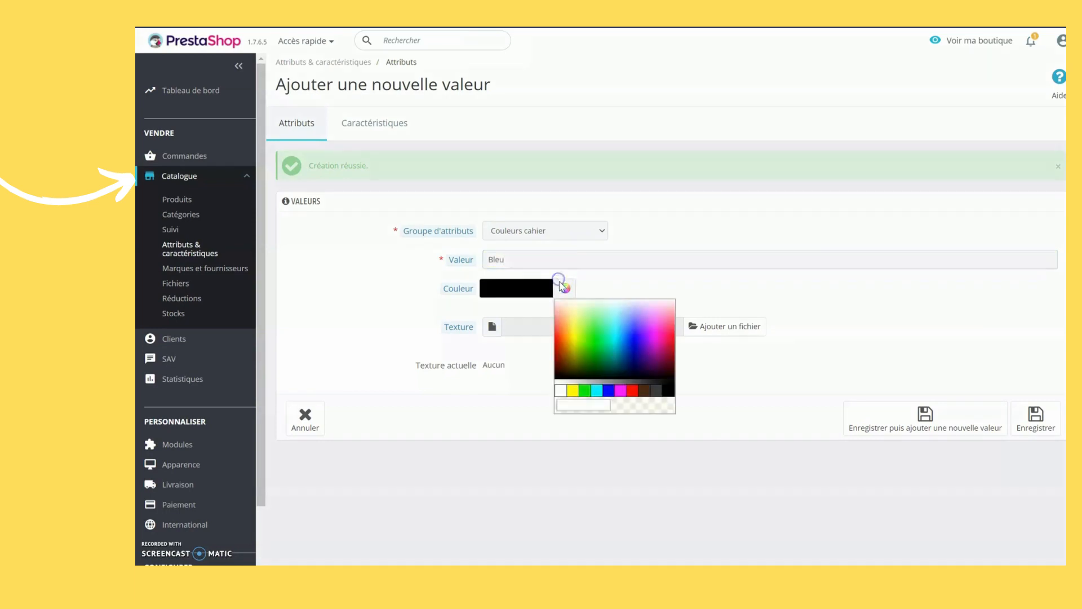
click(590, 365)
click(611, 393)
click(610, 393)
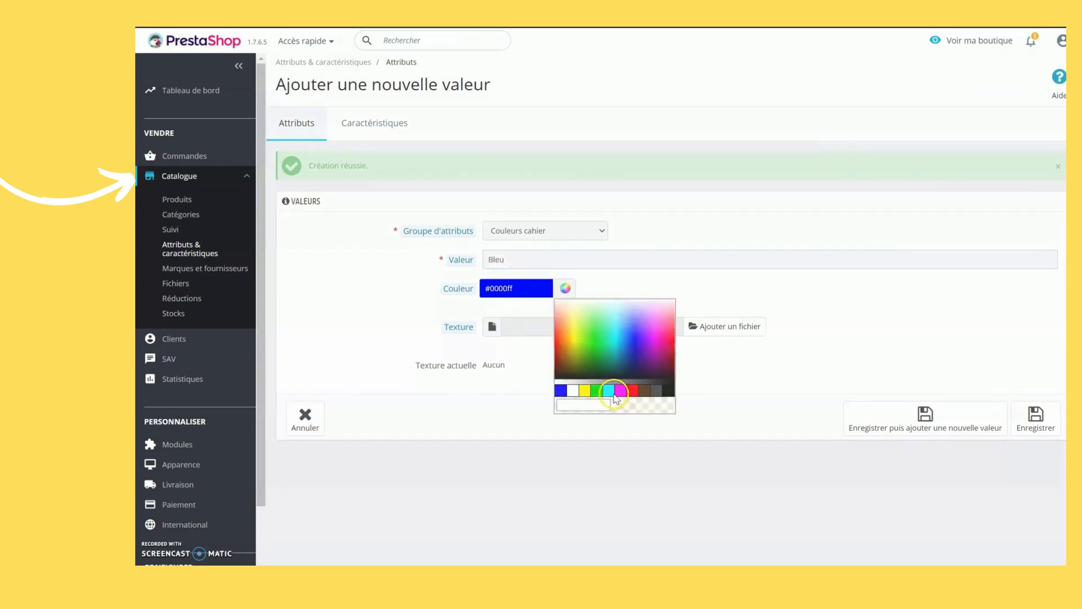
click(953, 432)
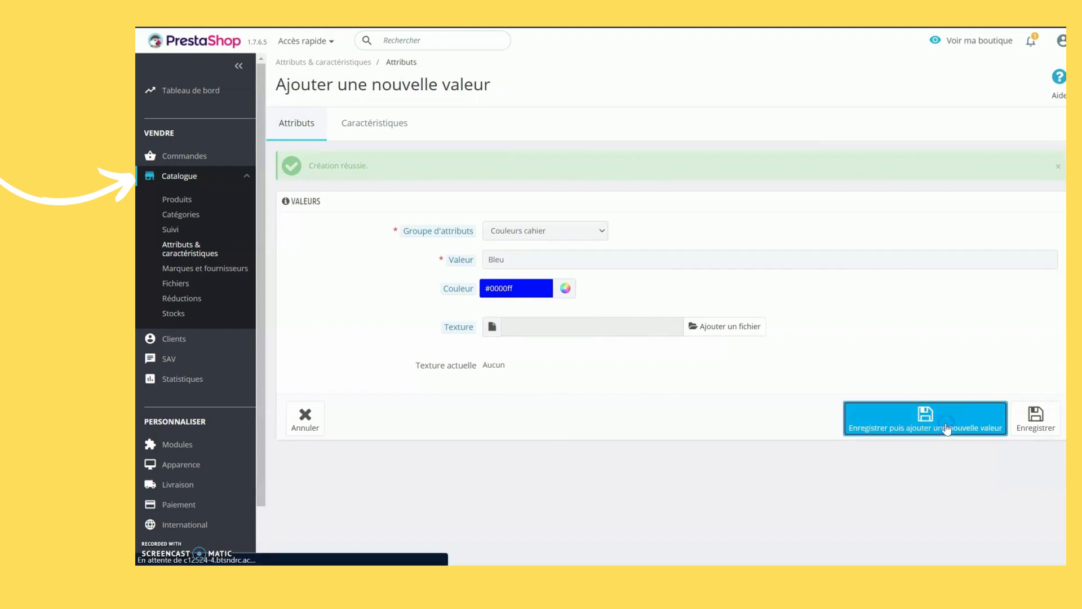
Step: Add the value Rouge with the red preset colour and save it, continuing to another new value
click(591, 260)
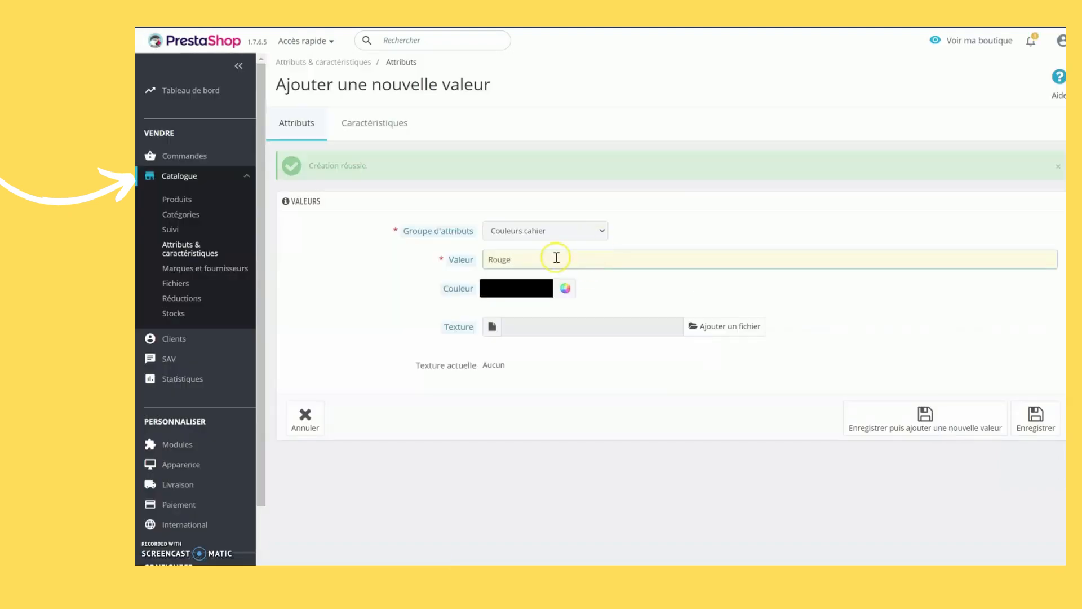
click(565, 288)
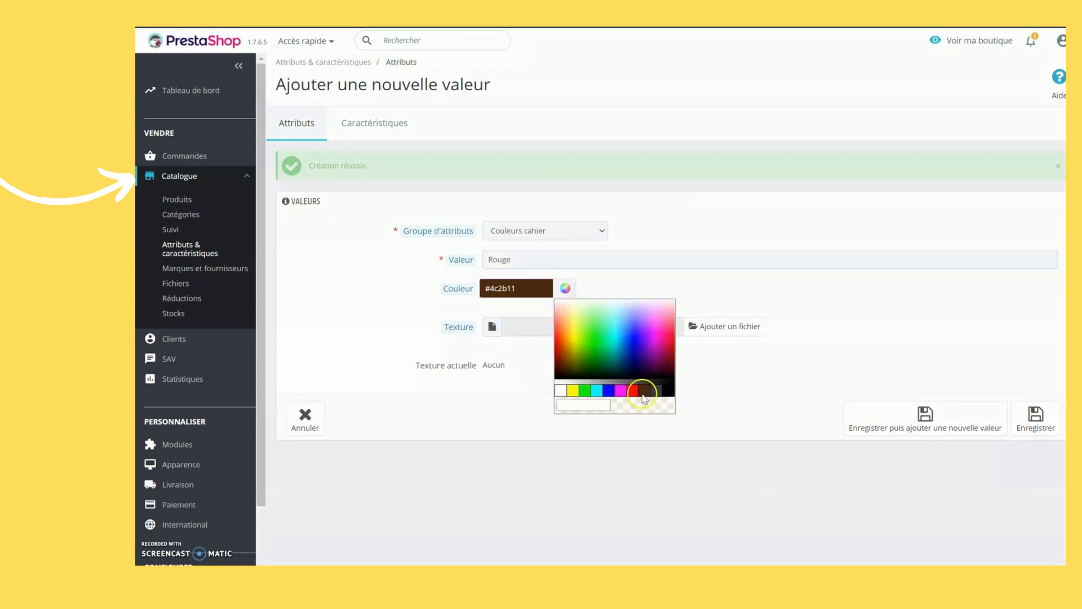
click(633, 390)
click(1036, 414)
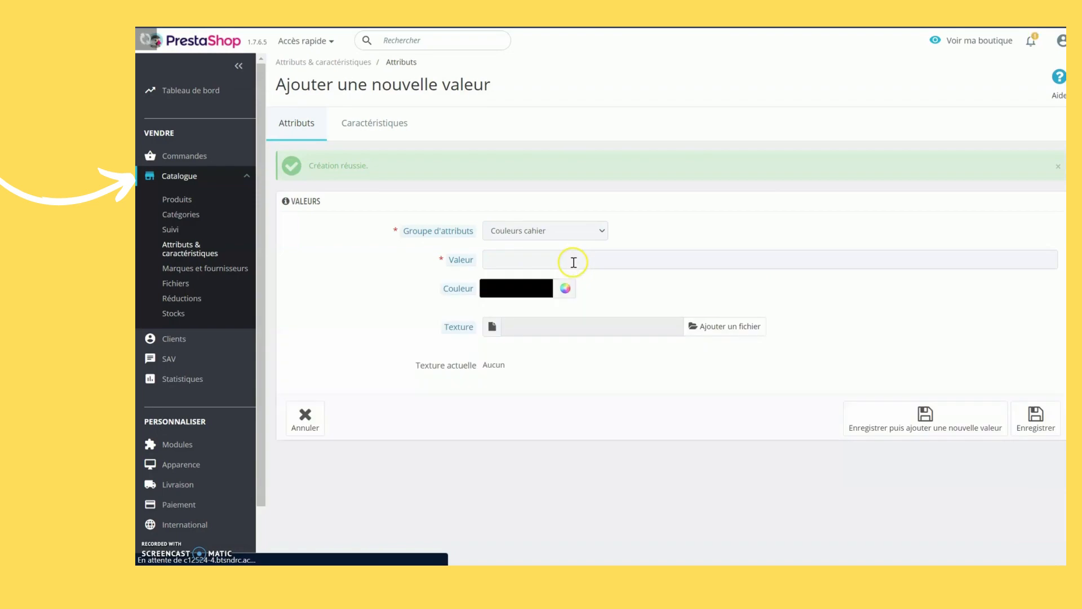
Step: Add the value Orange with colour #ffb353 to the Couleurs cahier attribute and save it, returning to the attribute list
click(570, 259)
text(o)
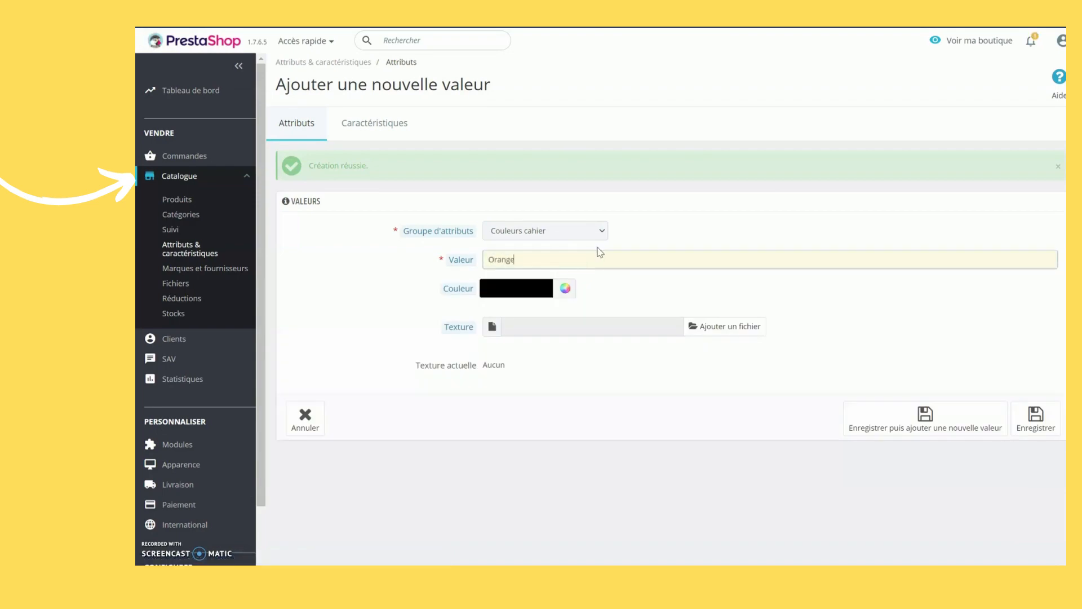
click(565, 288)
mouse_move(617, 383)
mouse_down()
mouse_move(562, 343)
mouse_move(556, 316)
mouse_move(567, 326)
mouse_up()
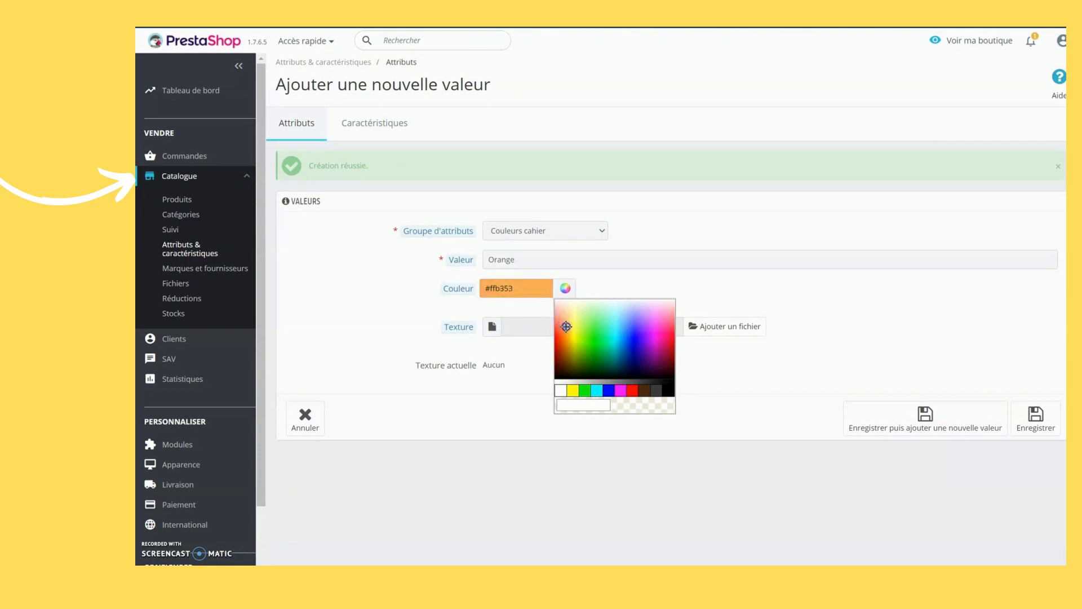
click(1050, 424)
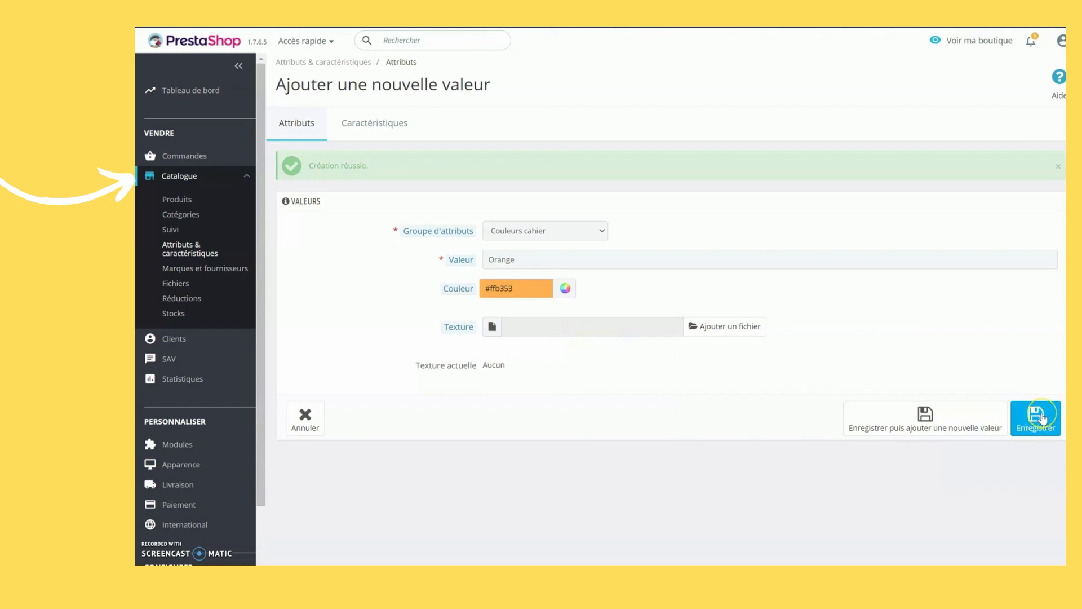
click(1042, 418)
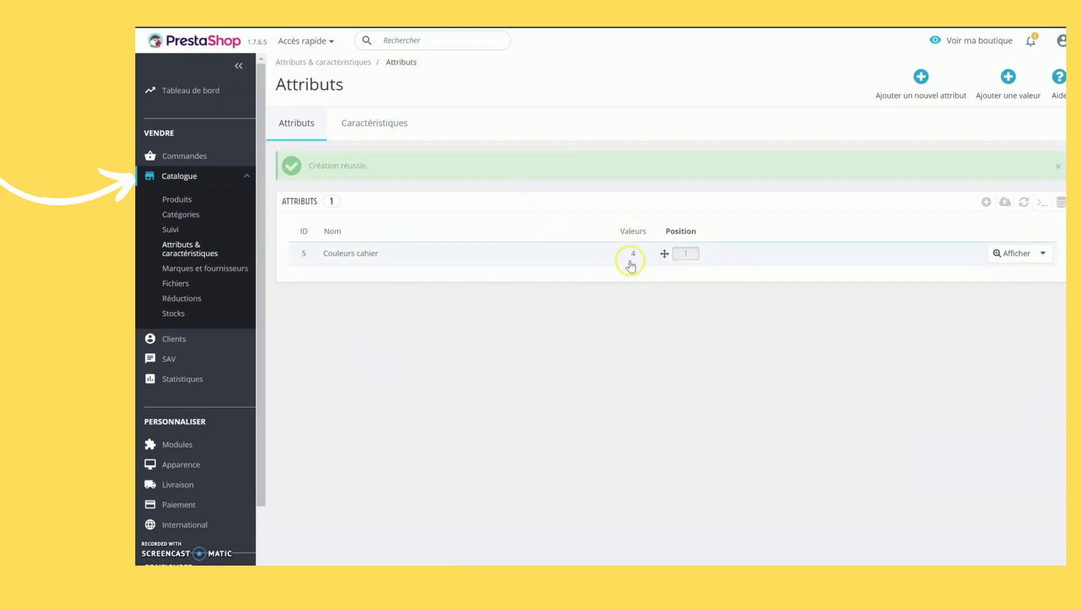
Step: Create and save a new attribute named Format cahier with public name Formats and type Boutons radio
click(922, 78)
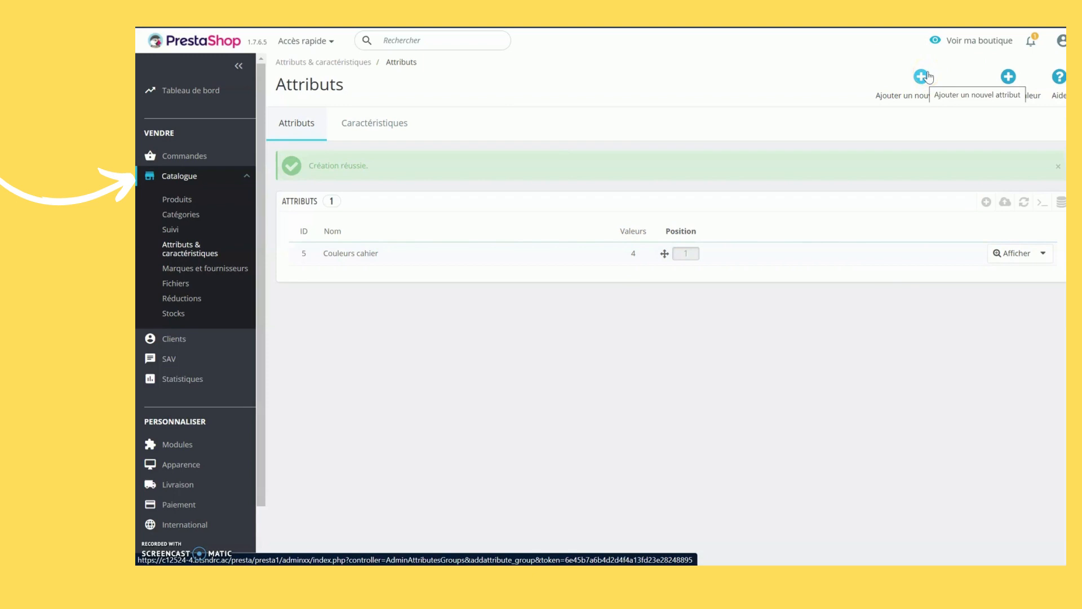
click(941, 56)
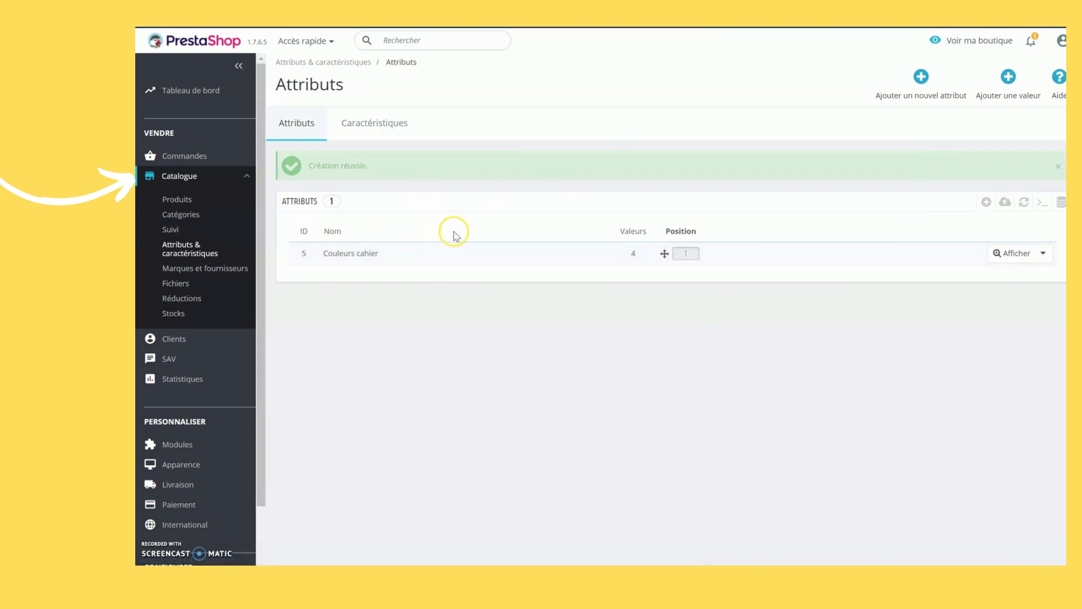
click(923, 79)
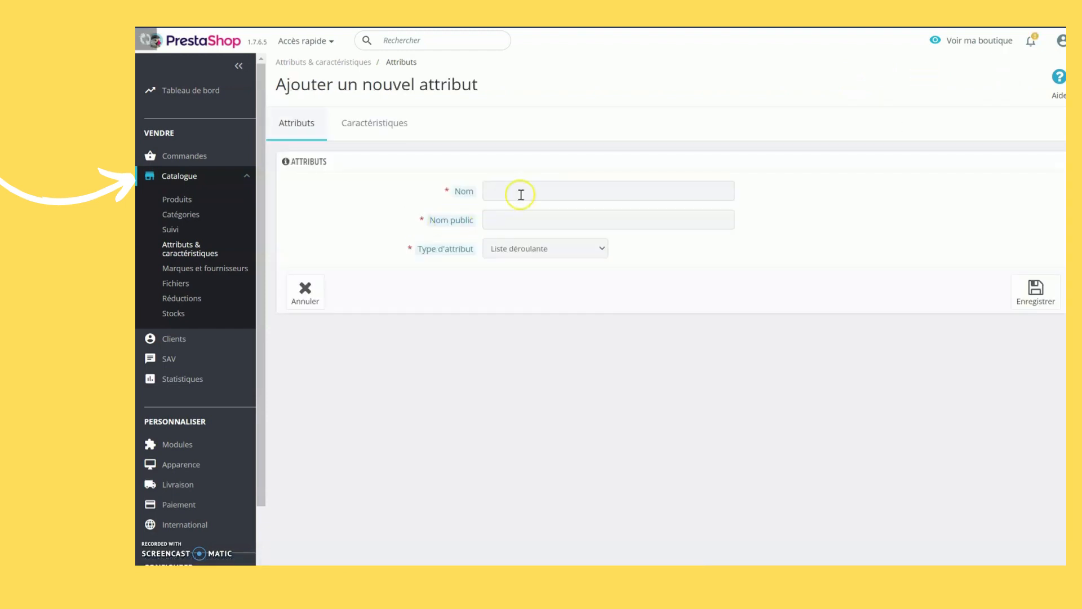
click(525, 194)
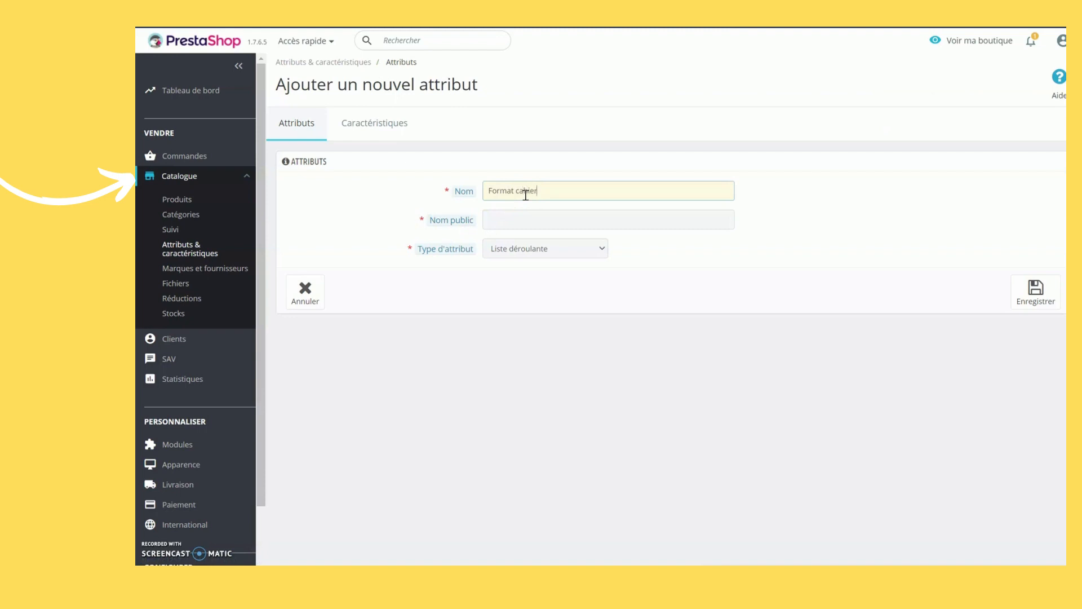
click(509, 229)
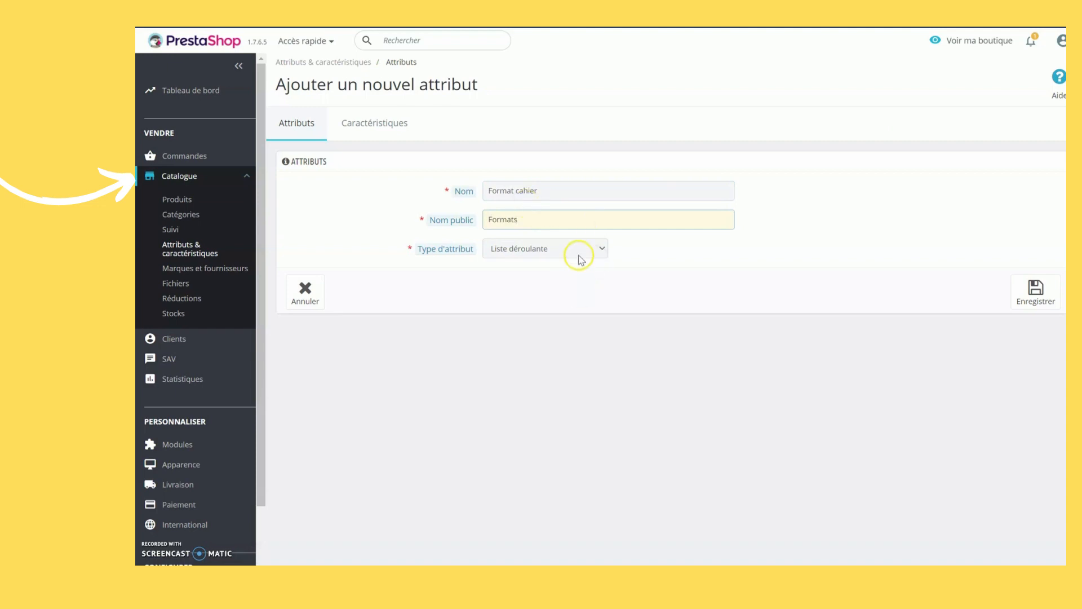
click(536, 250)
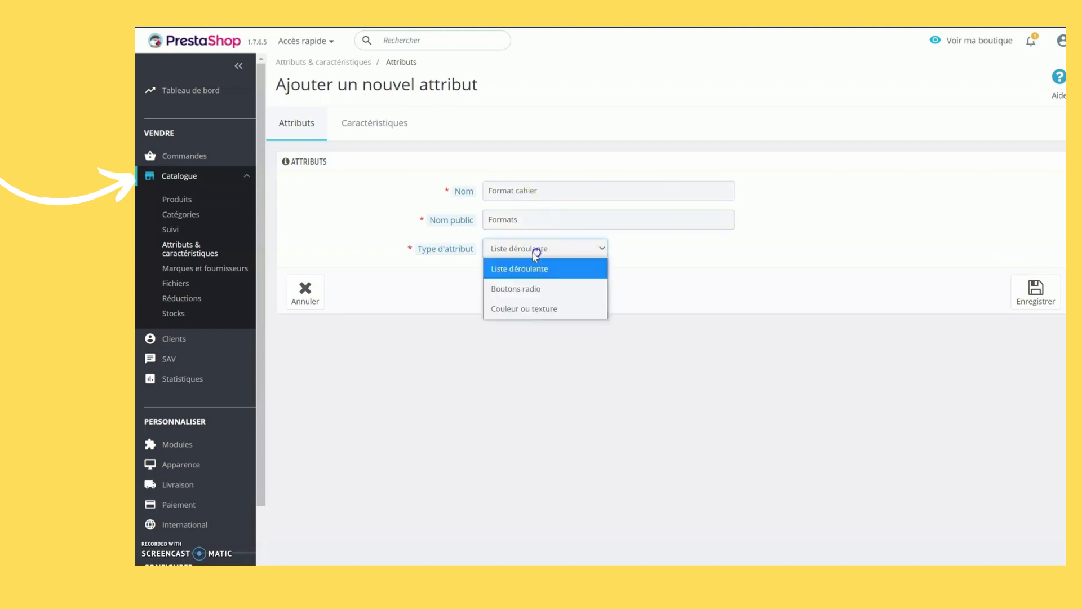
click(540, 291)
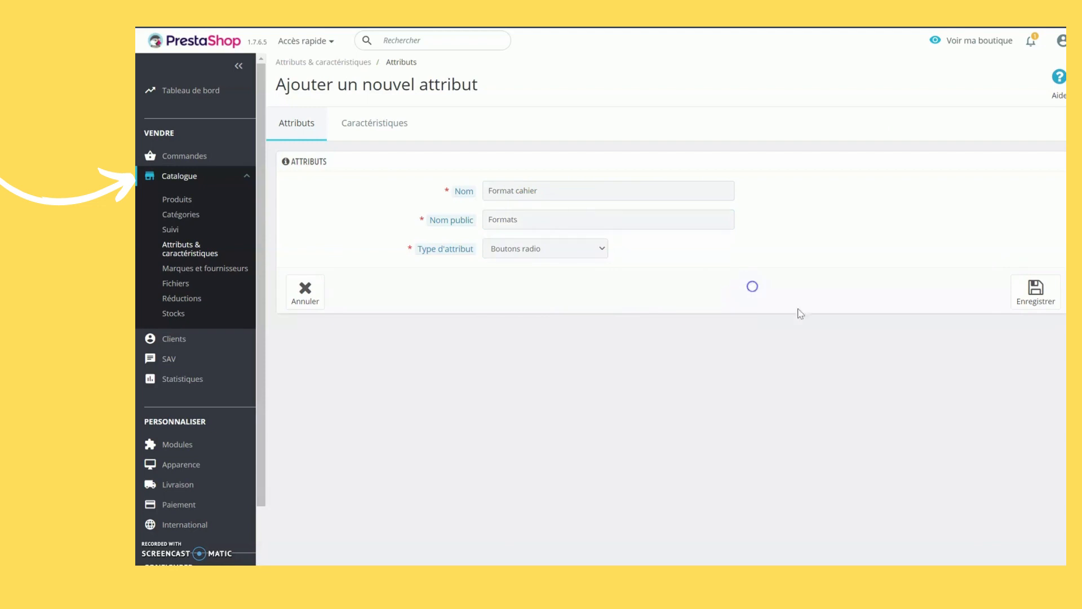
click(1035, 310)
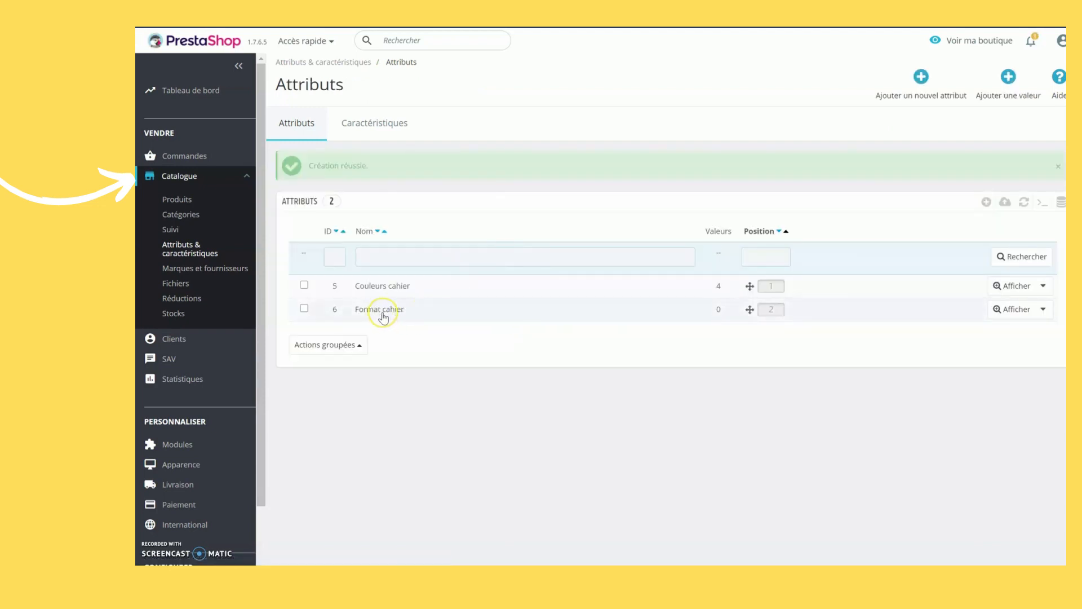
Step: Add the value Petit to the Format cahier attribute and save it, continuing to another new value
click(382, 313)
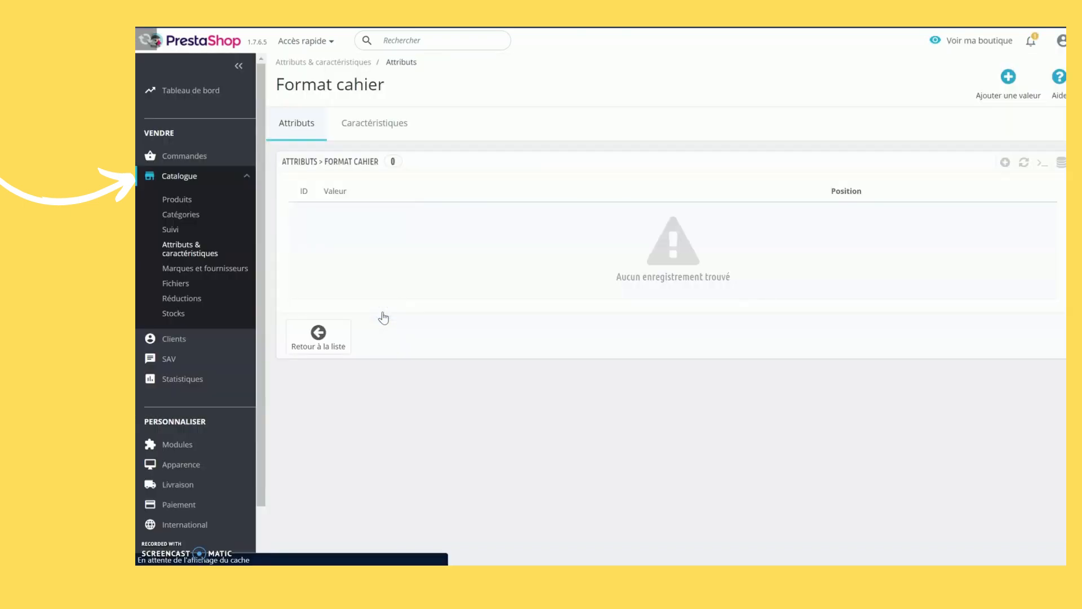
click(461, 113)
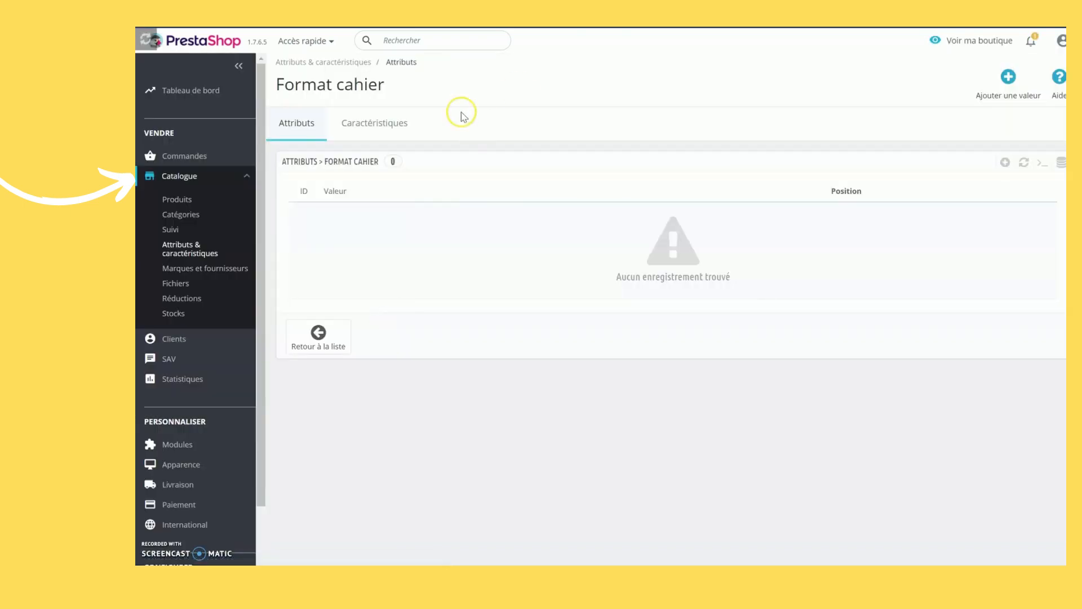
click(1009, 81)
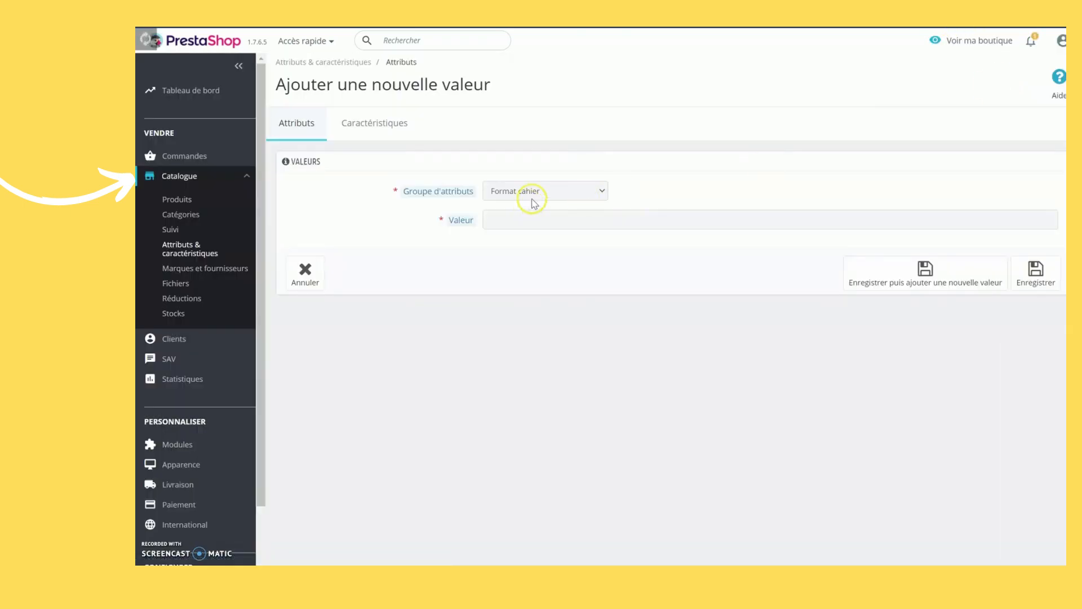
click(528, 219)
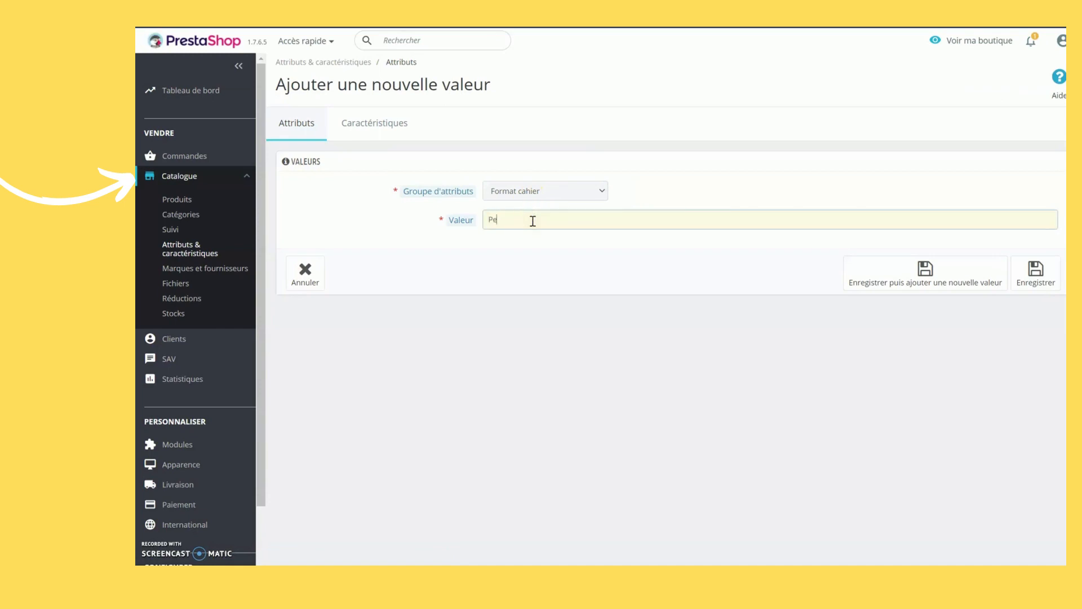
text(Petit)
click(987, 275)
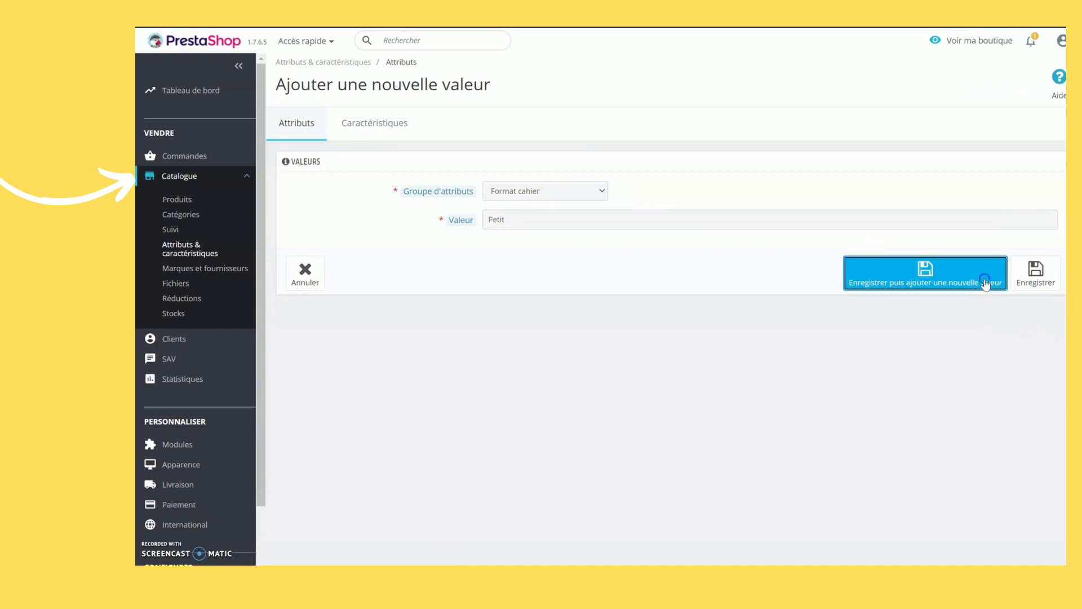
Step: Add the values Standard and Maxi to the Format cahier attribute, saving each and returning to the attribute list
click(557, 261)
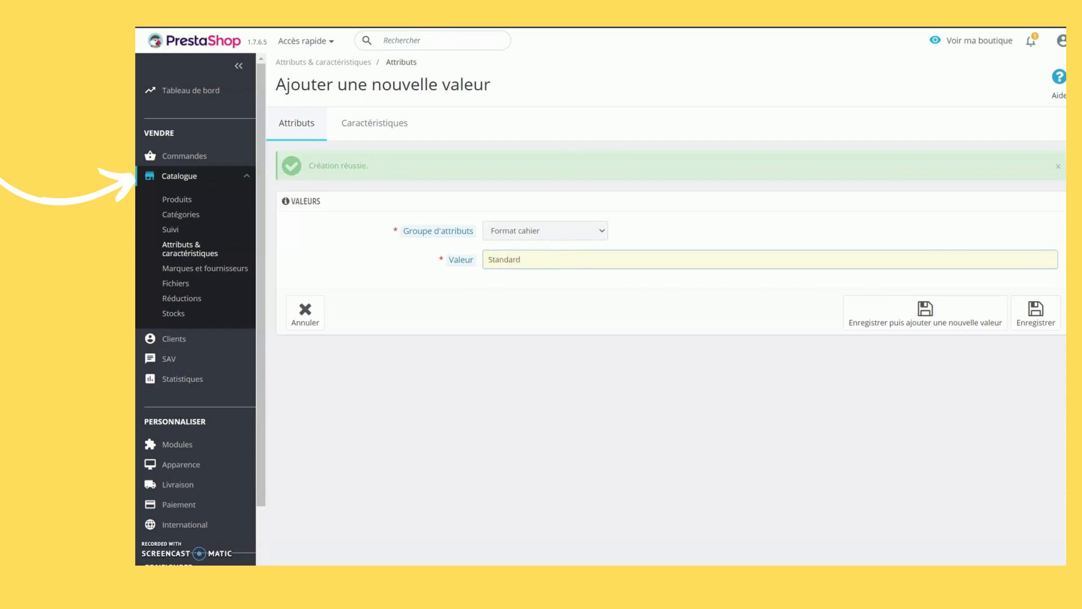
click(964, 323)
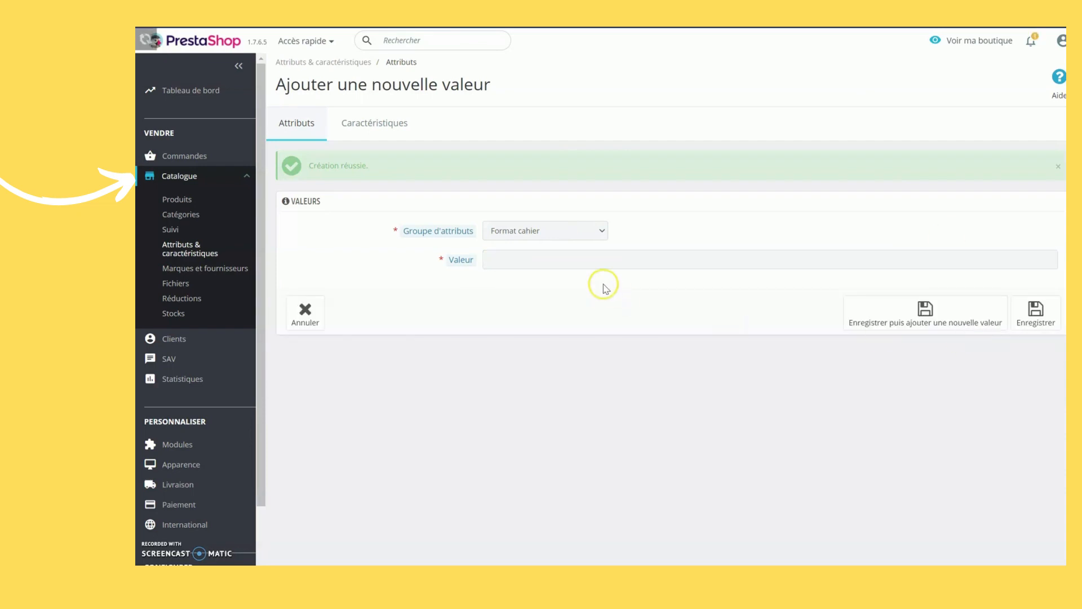
click(609, 263)
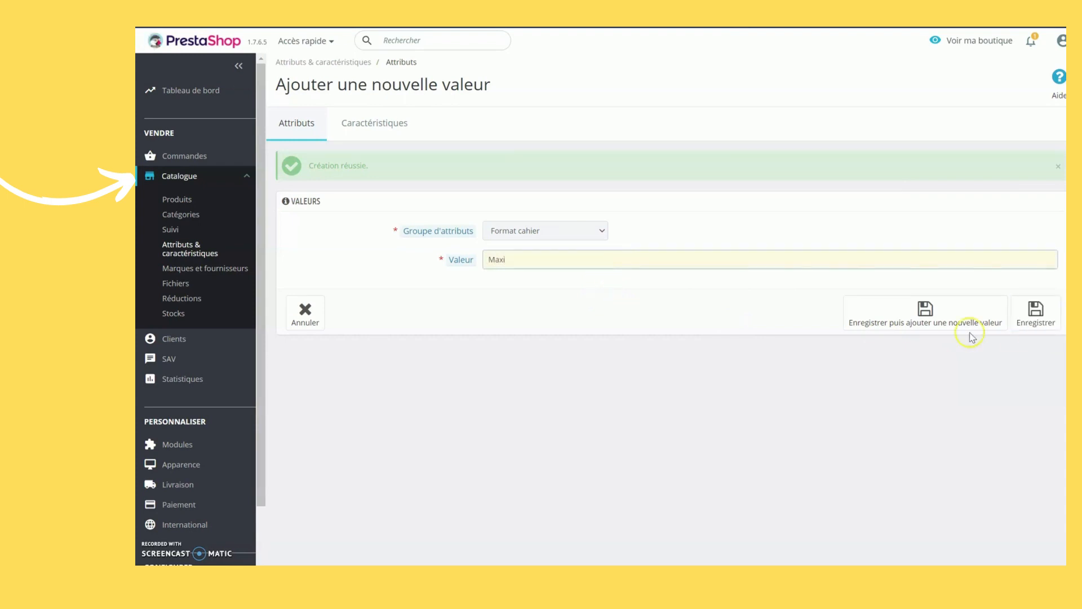
click(1036, 314)
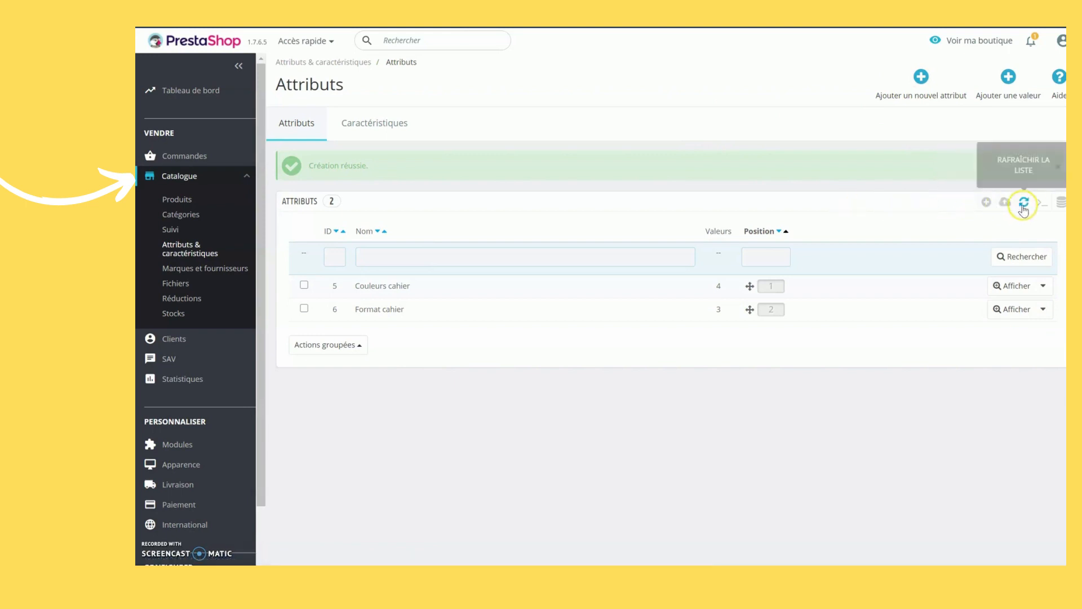
Step: Create and save a new attribute named Types carreaux with public name Carreaux and type Liste déroulante
click(985, 203)
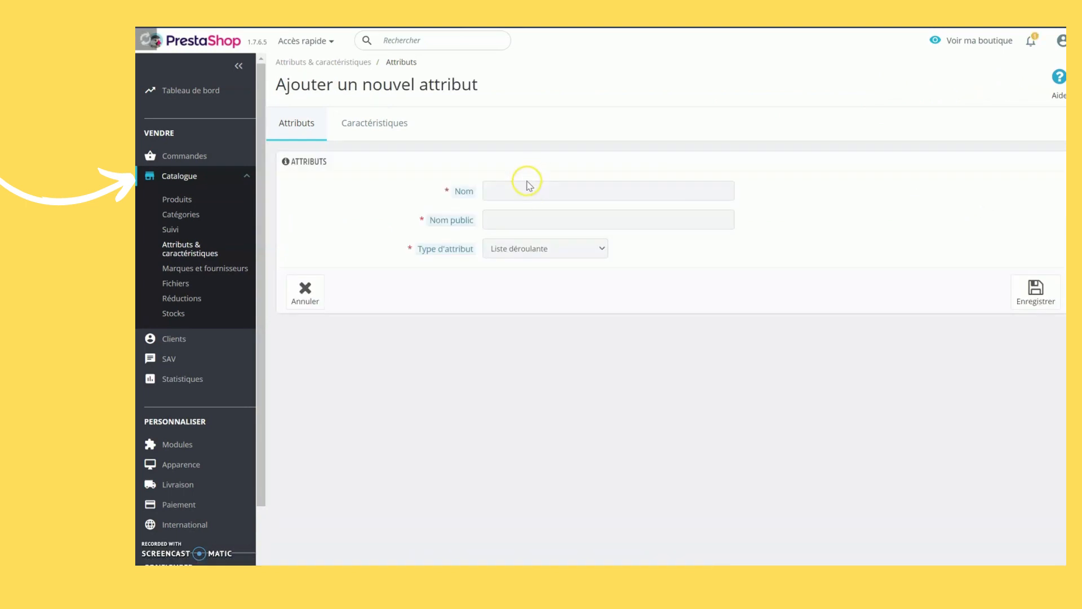
click(522, 188)
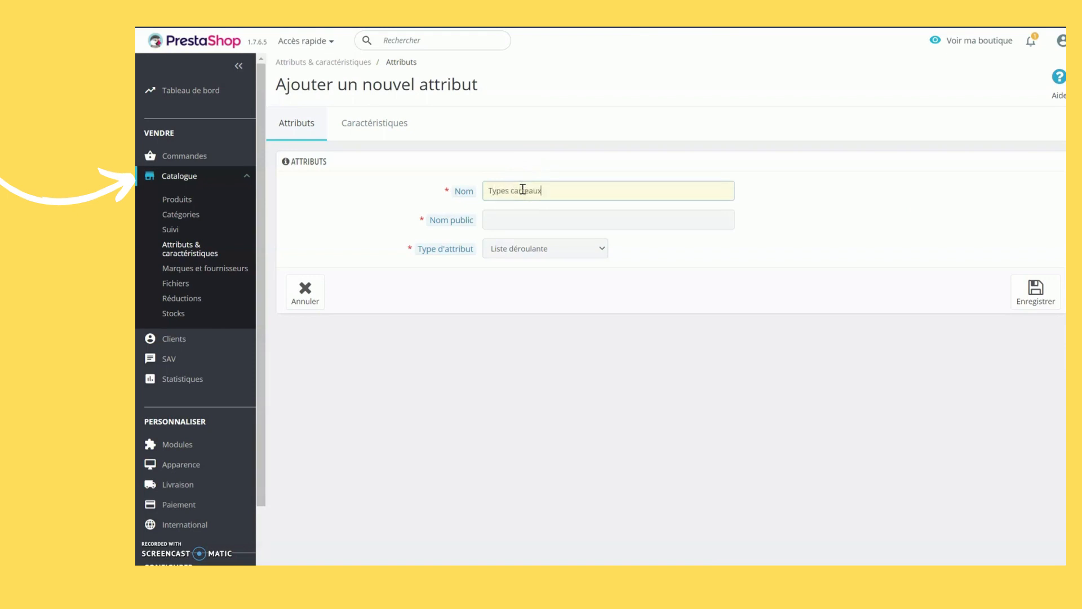
click(552, 223)
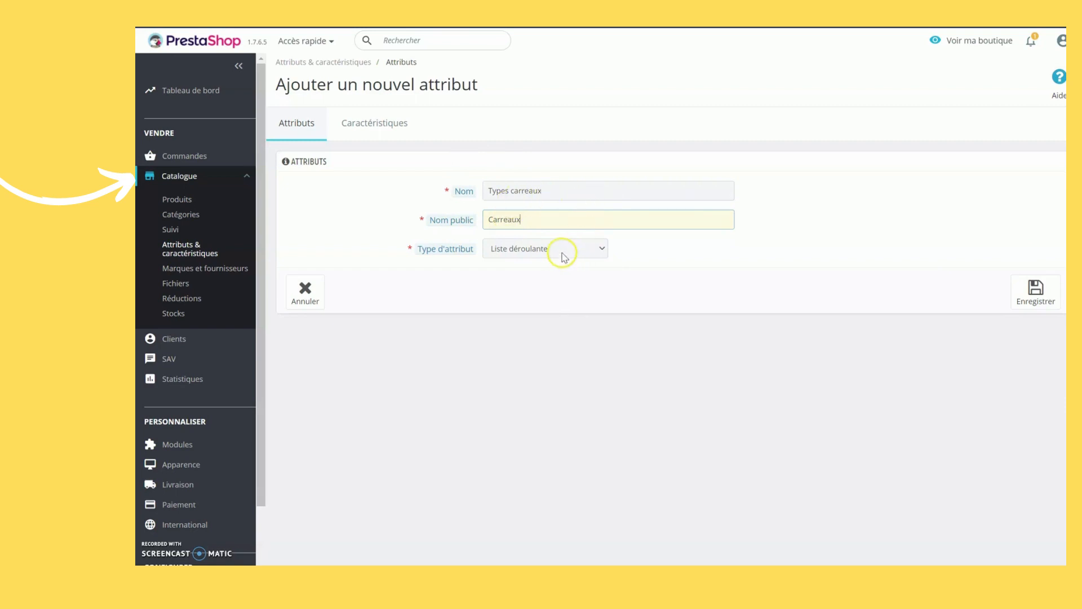
click(562, 255)
click(555, 270)
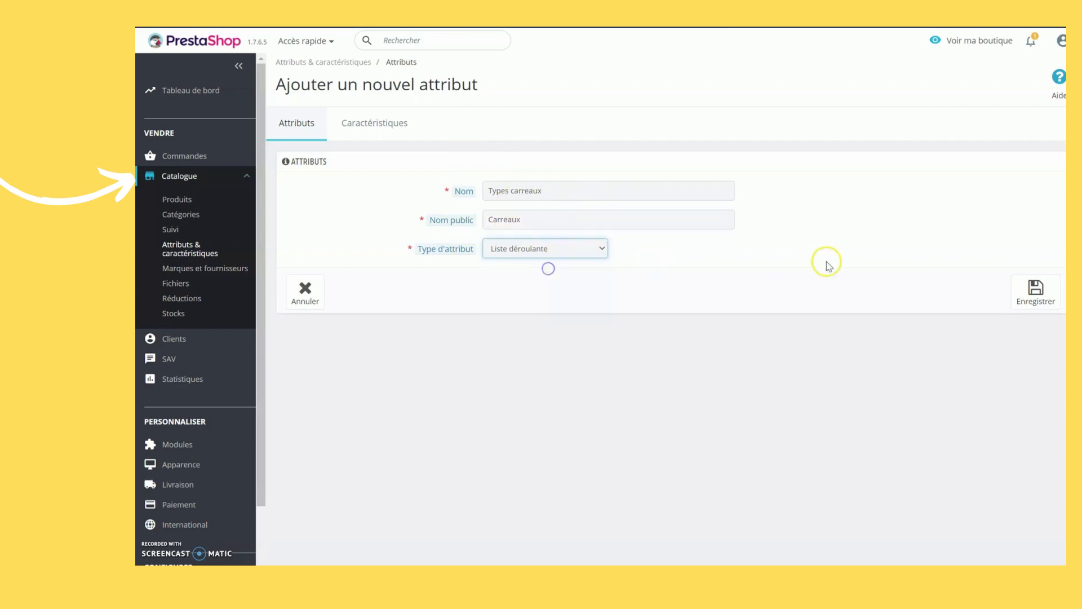
click(1037, 304)
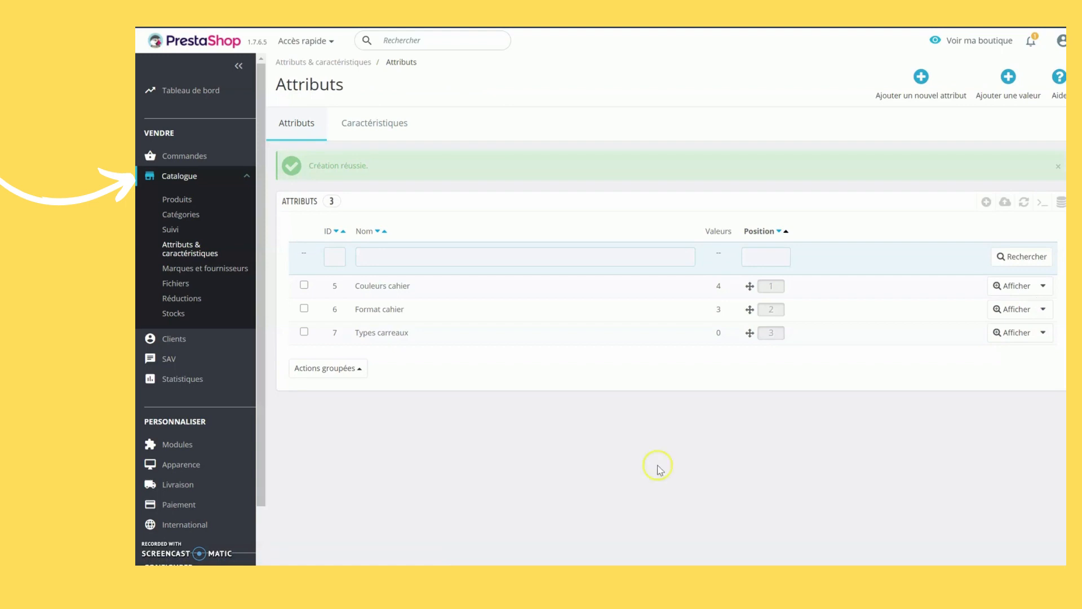
Step: Add the values Grands and Petits to the Types carreaux attribute, saving each and returning to the attribute list
click(378, 333)
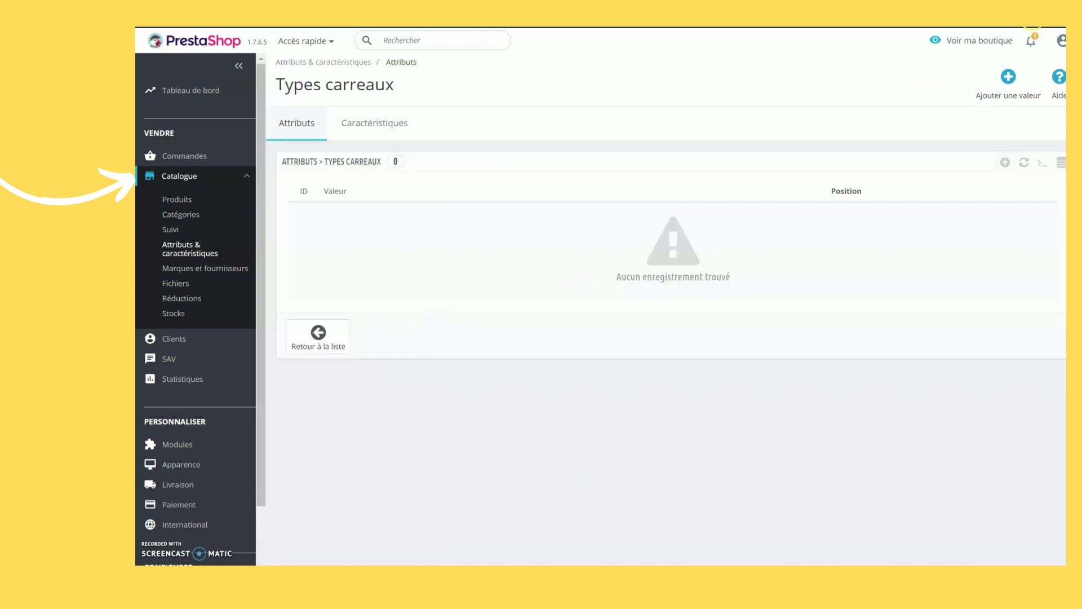
click(1010, 79)
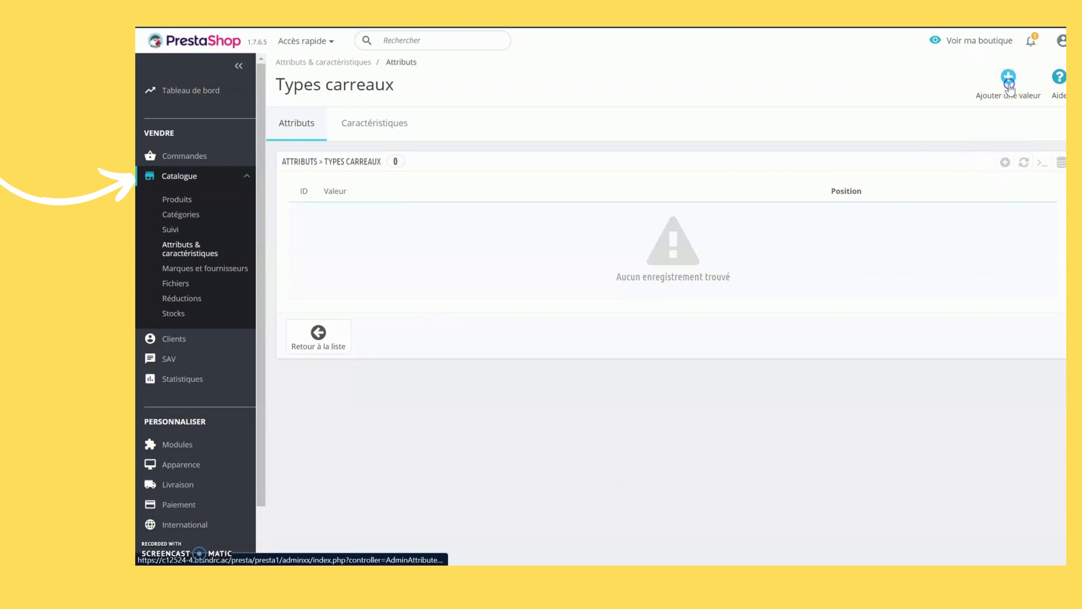
click(520, 215)
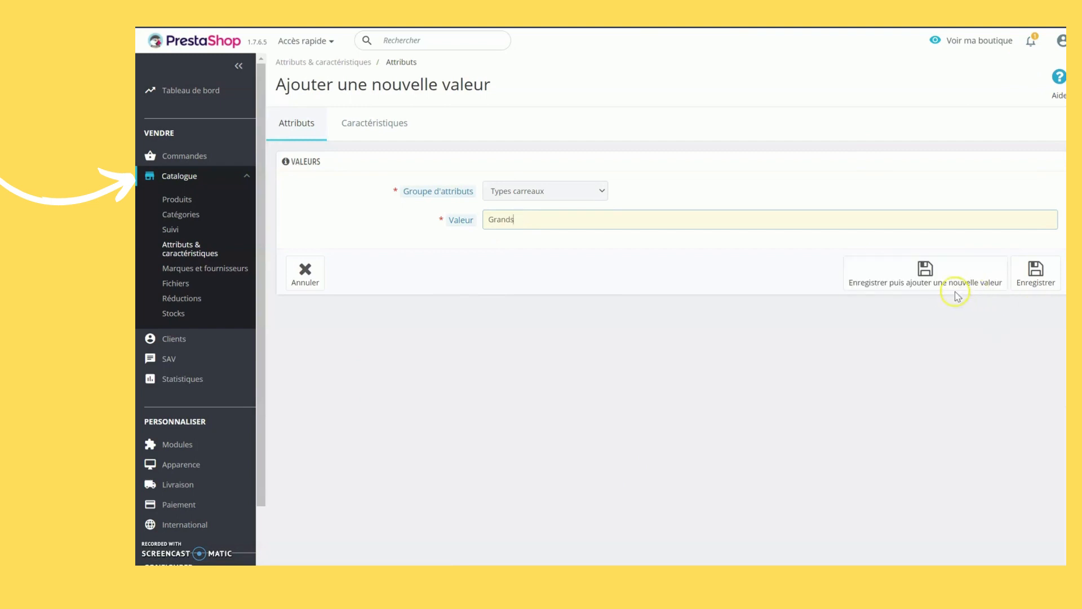
click(941, 278)
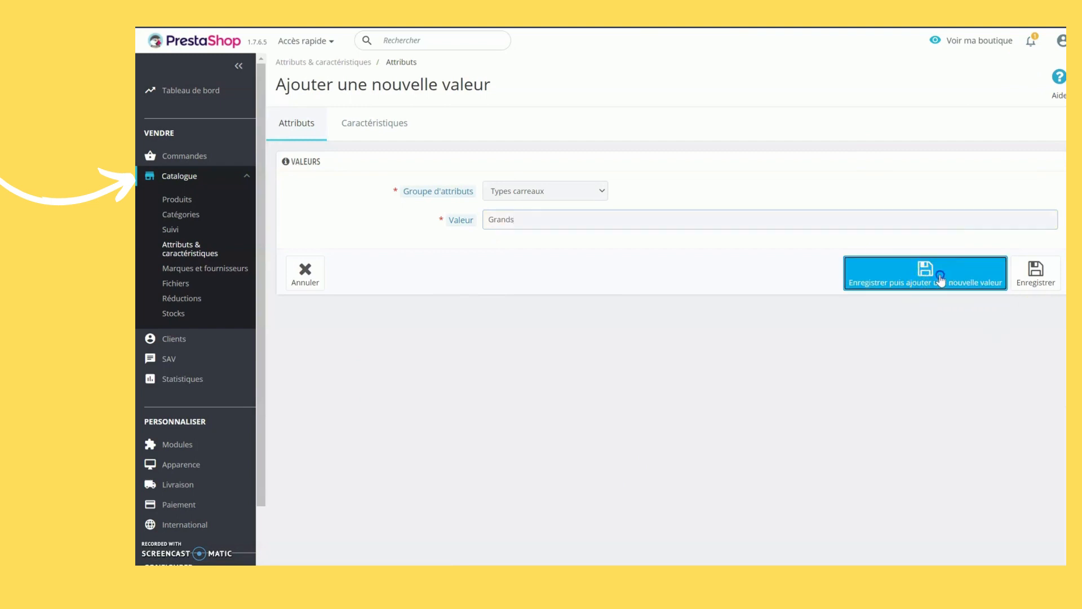
click(517, 264)
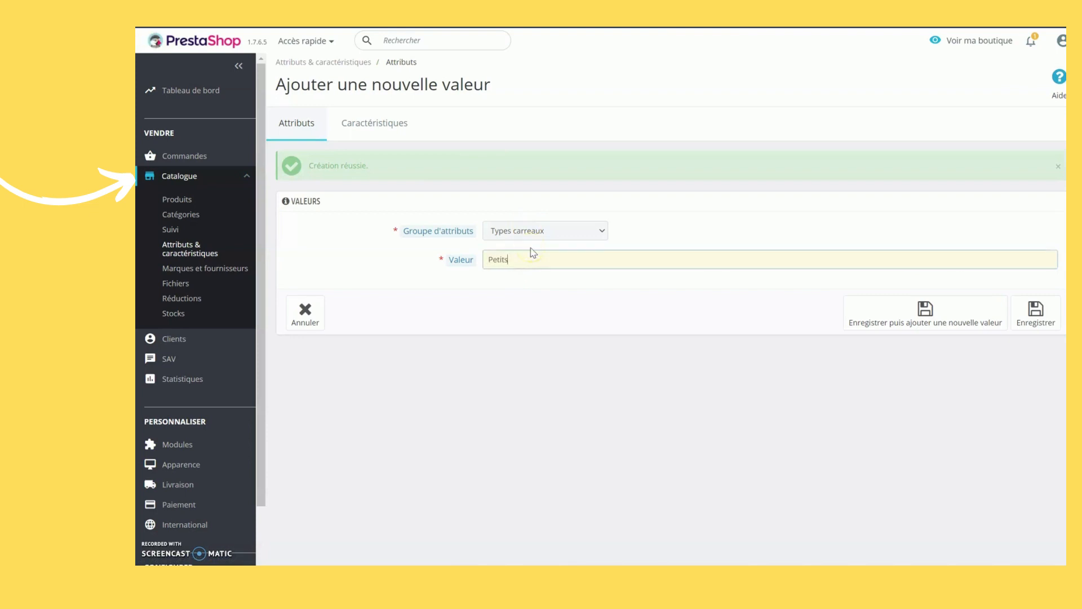
text(Petits)
click(1035, 310)
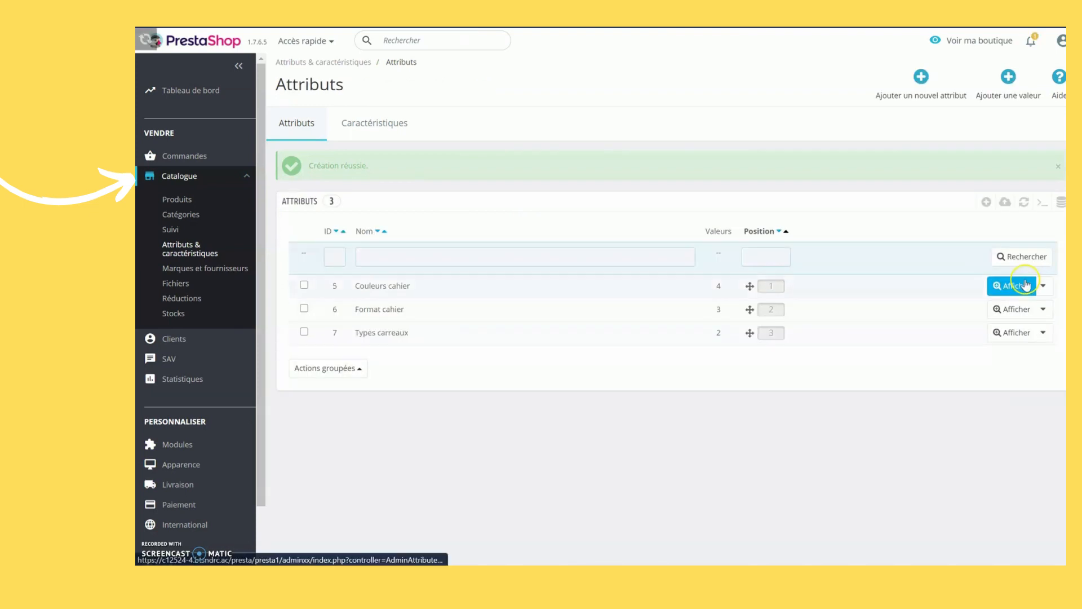
Step: Create and save a new attribute named Couleurs stylos with public name Couleurs and type Couleur ou texture
click(922, 84)
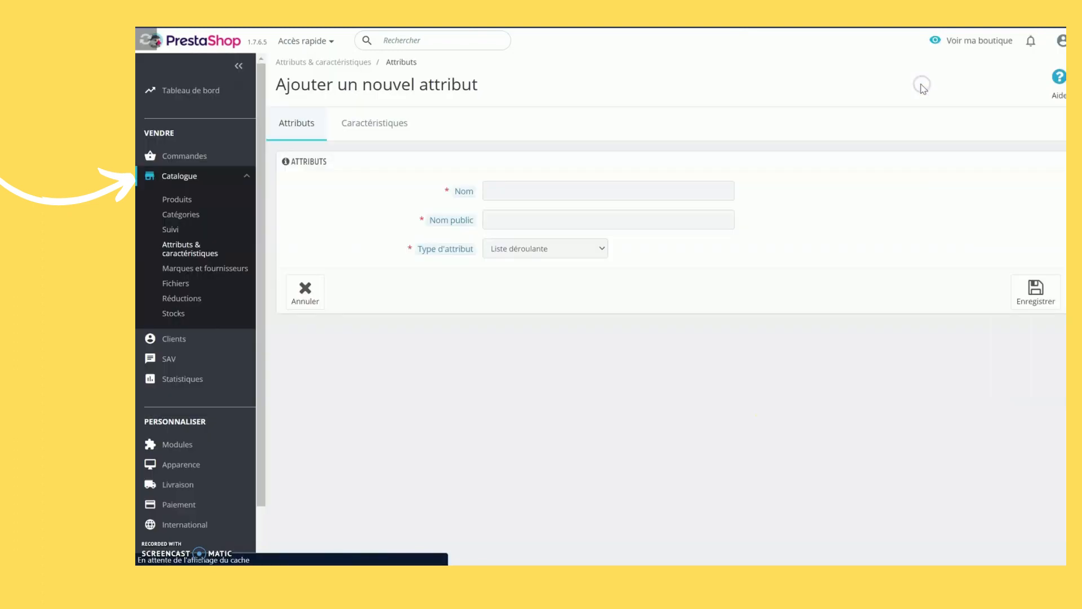
click(637, 193)
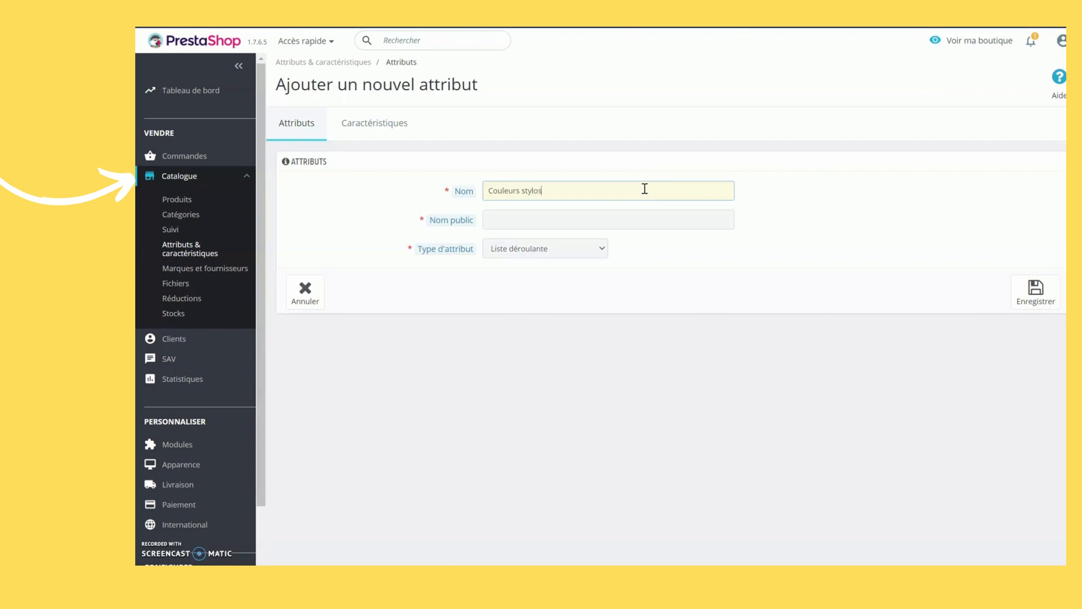
click(674, 221)
text(Coul)
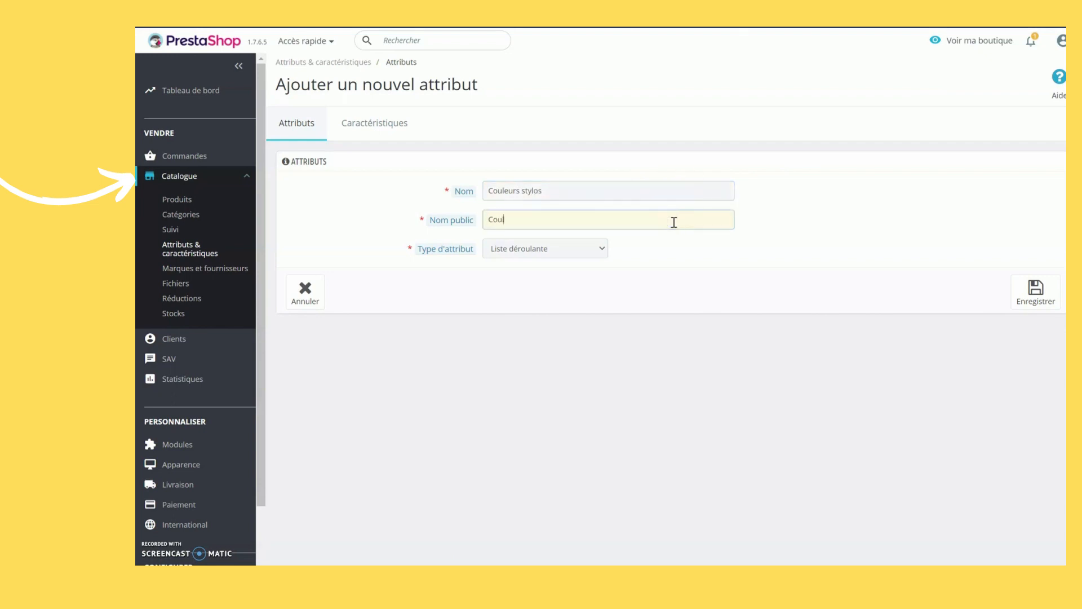
text(eurs)
click(597, 255)
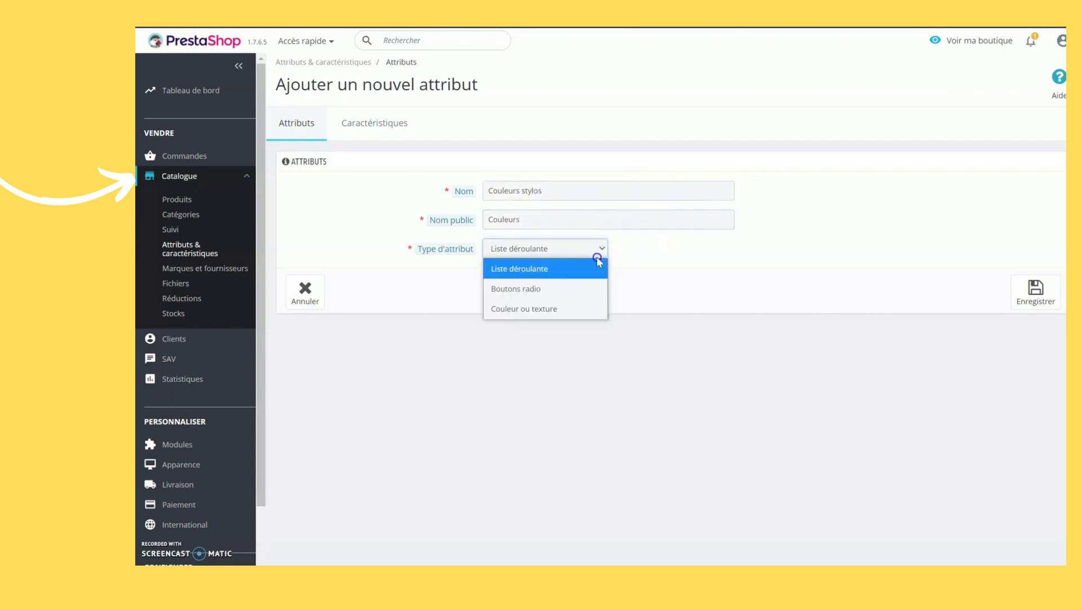
click(526, 308)
click(1056, 293)
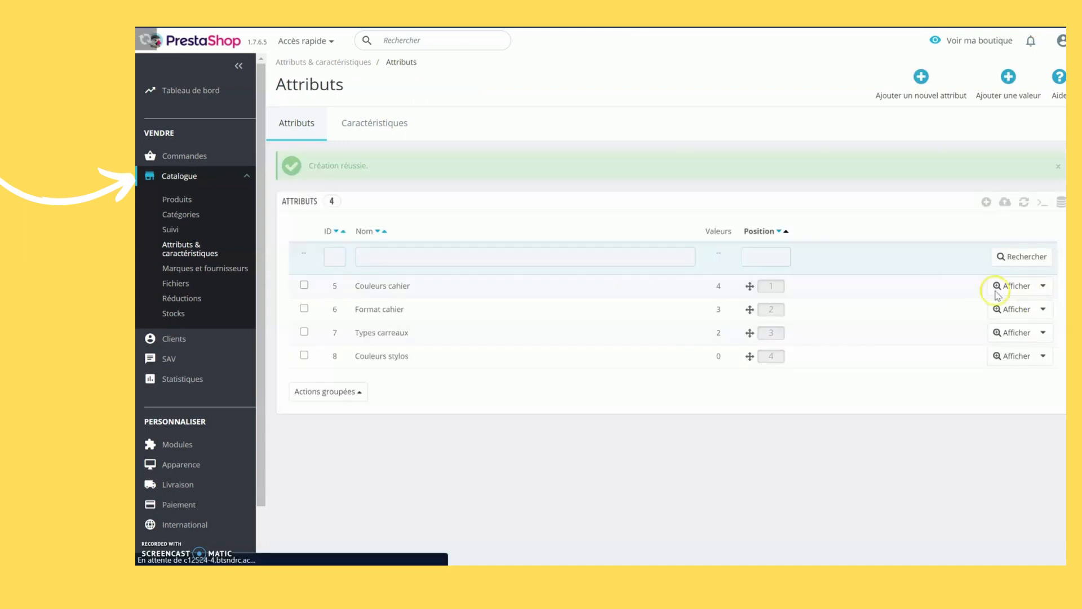
Step: Add the value Bleu with color #0000ff to the Couleurs stylos attribute and save it, continuing to another new value
click(410, 359)
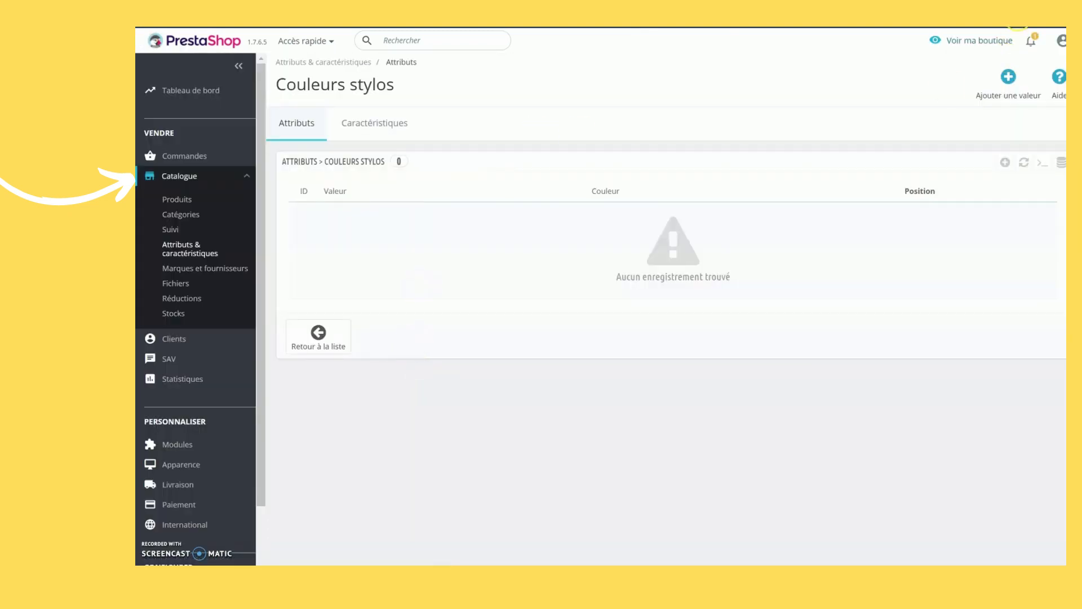
click(1008, 79)
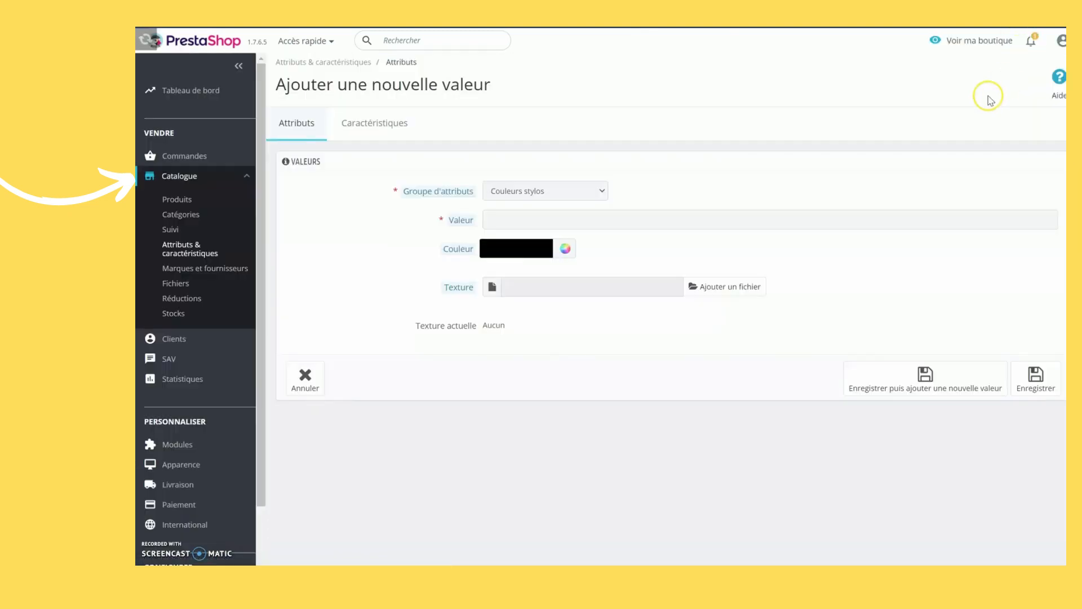
click(560, 223)
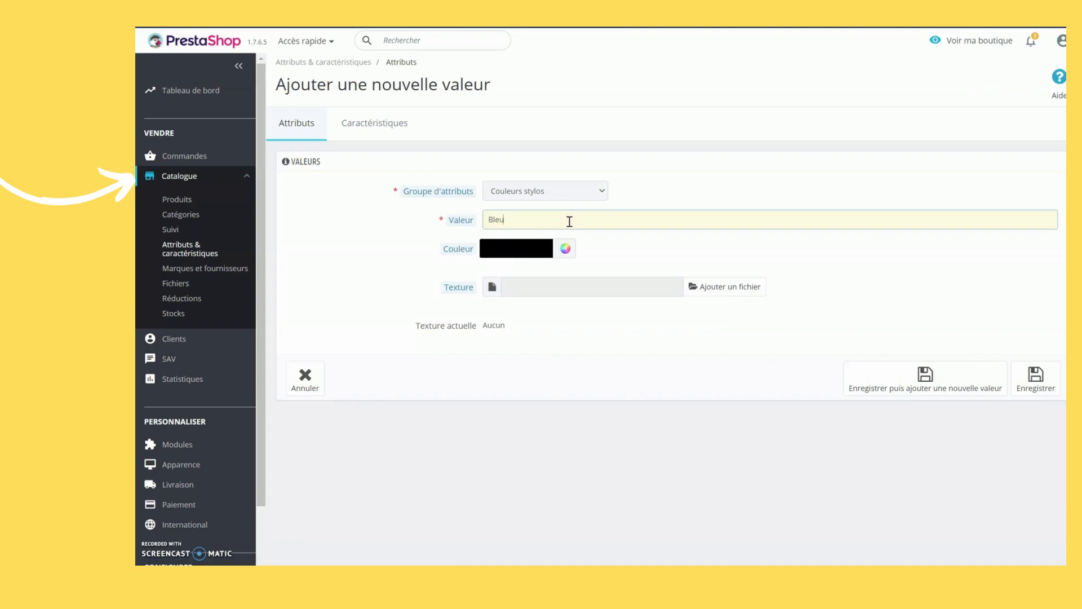
click(565, 248)
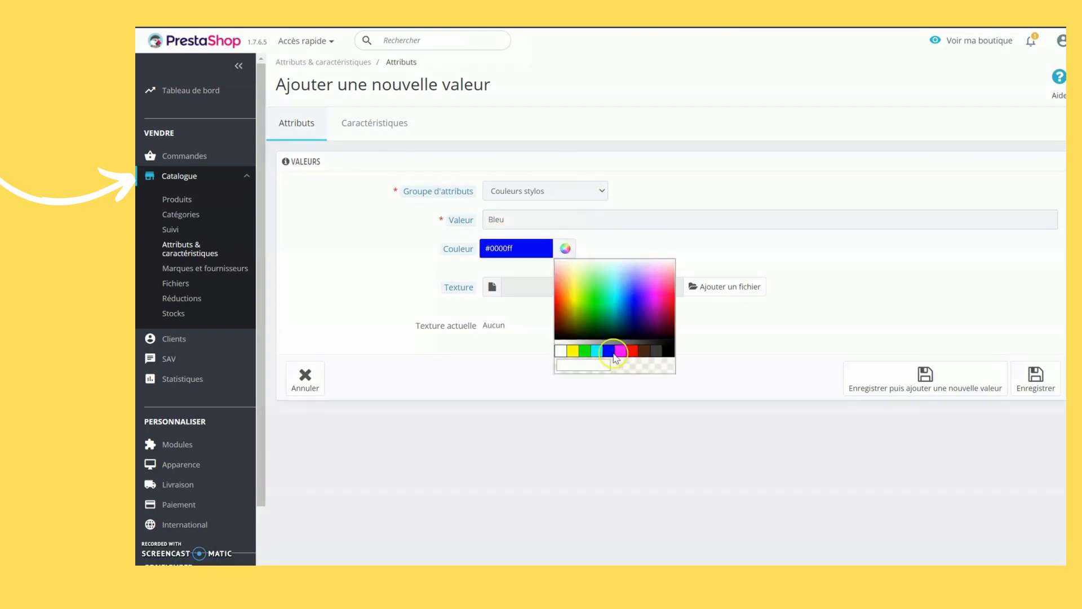
click(925, 379)
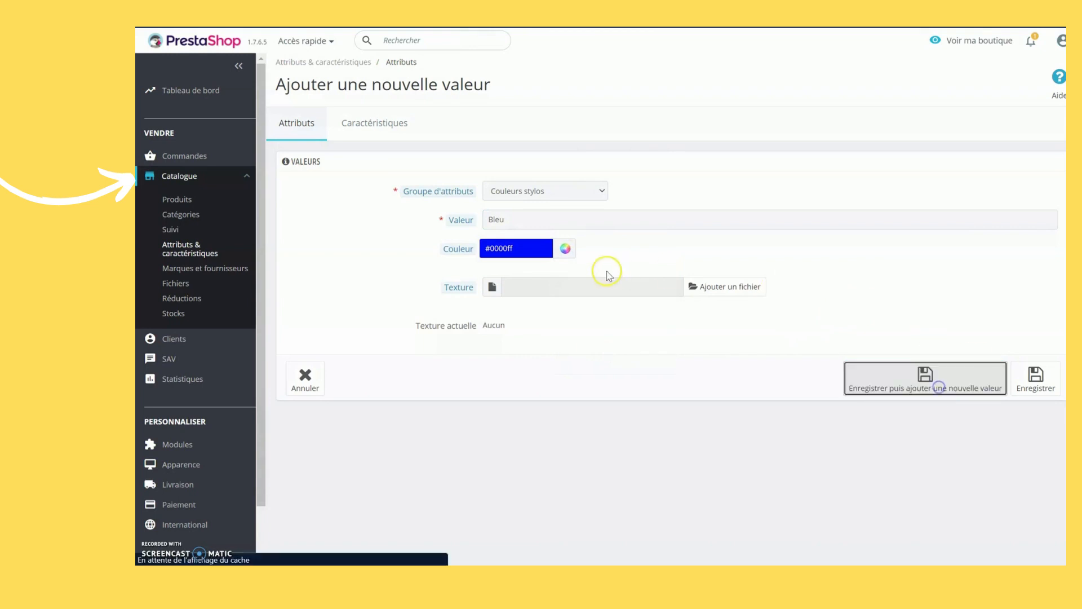
Step: Add the value Noir with color #000000 to Couleurs stylos and save it, continuing to another new value
click(554, 260)
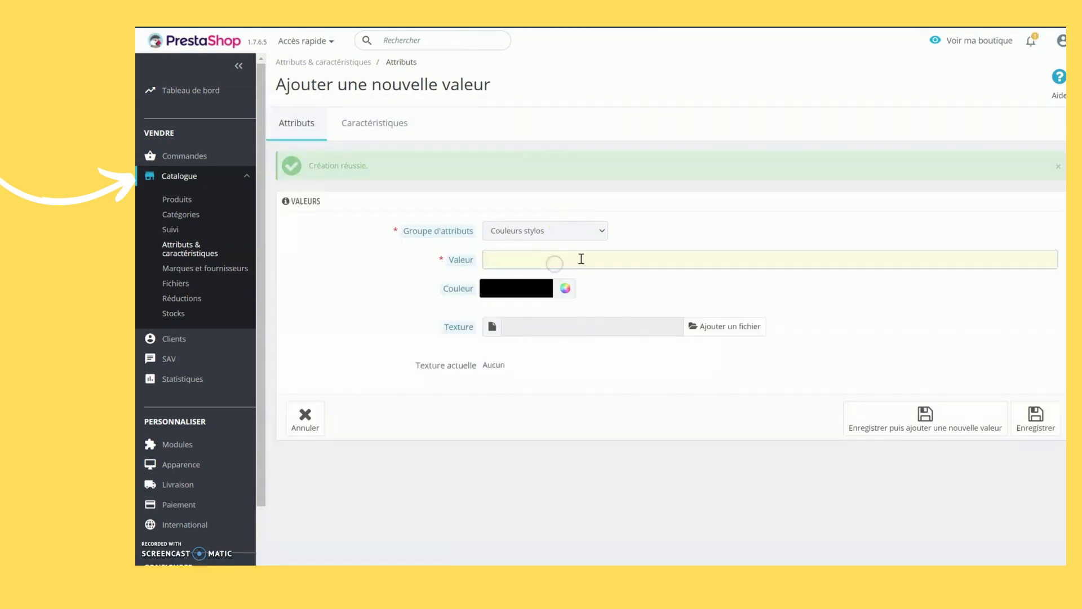
click(566, 288)
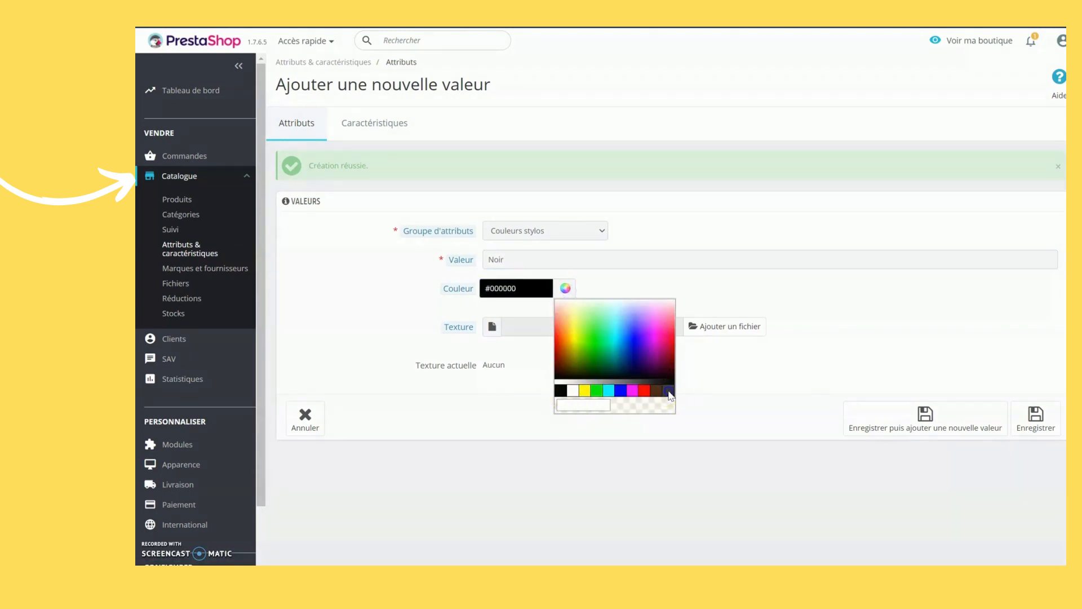
click(670, 395)
click(948, 422)
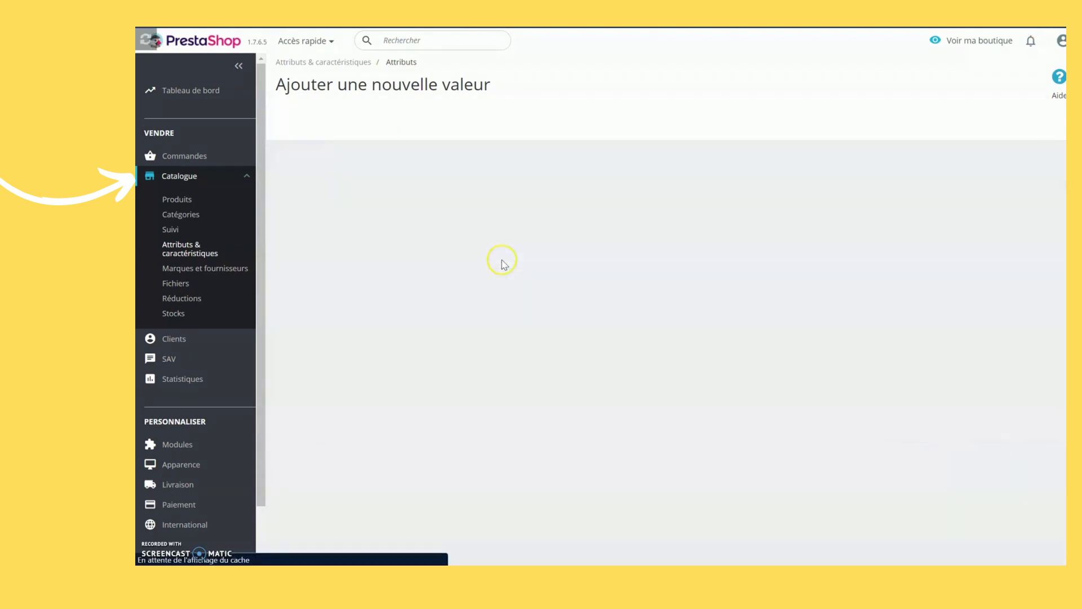
Step: Add the value Vert with the darker green #07b600 to Couleurs stylos and save it, continuing to another new value
click(505, 258)
text(Vert)
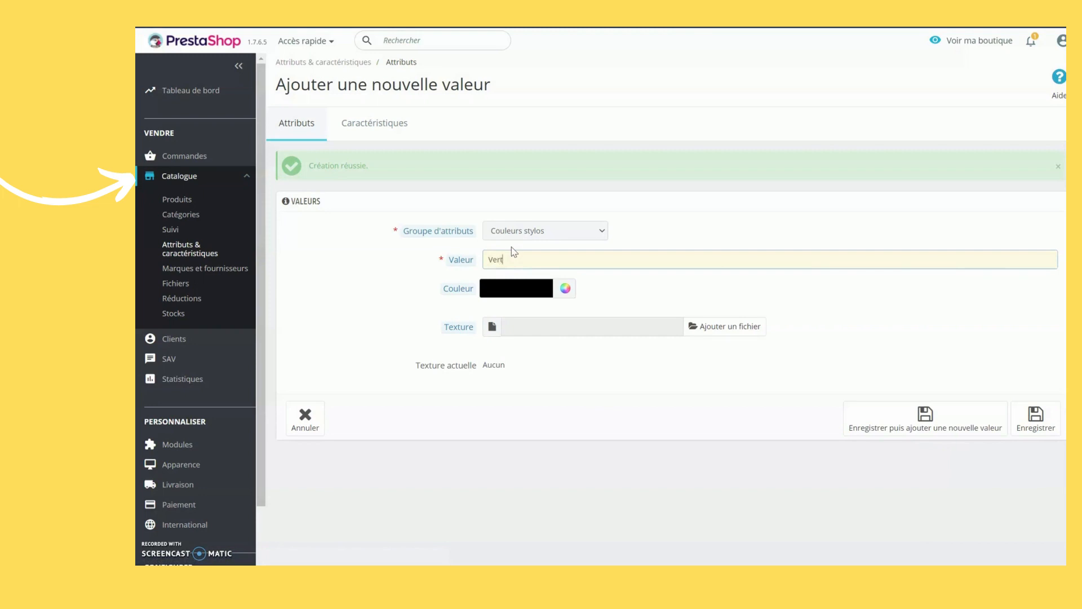
click(565, 289)
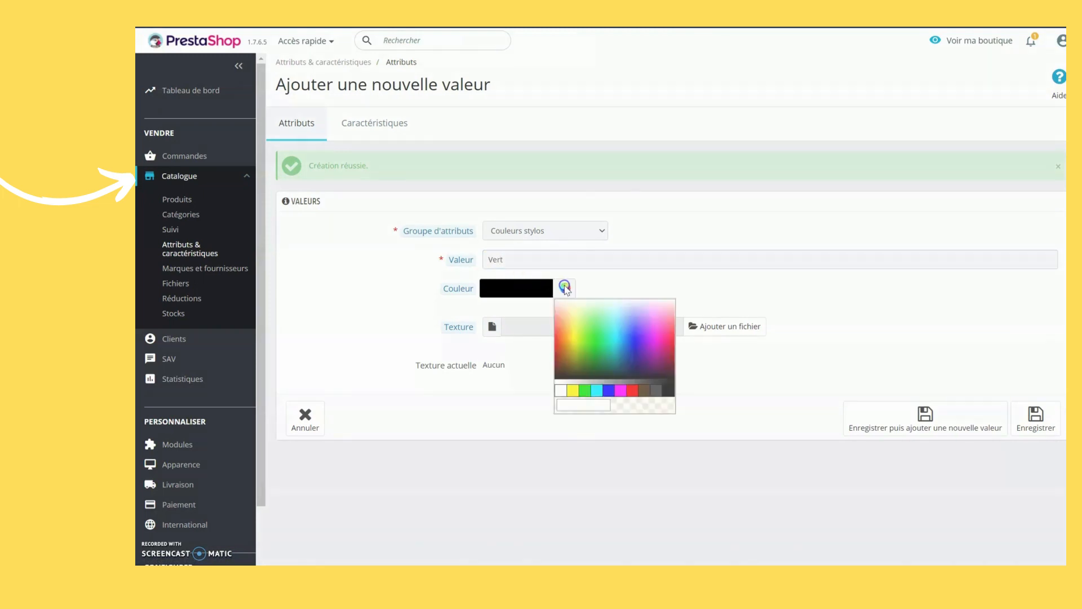
click(600, 366)
click(585, 390)
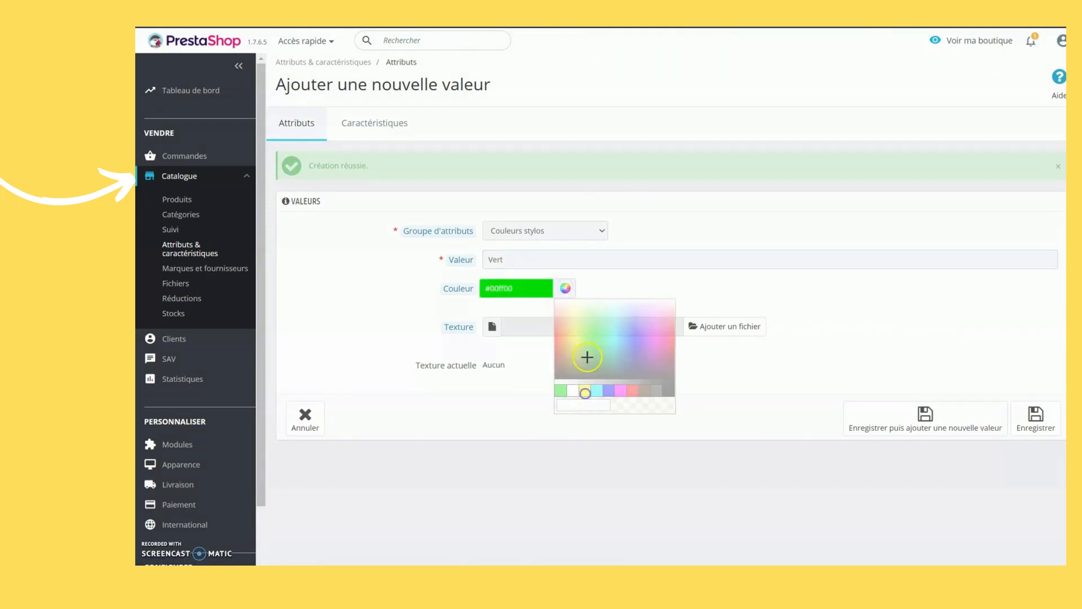
click(557, 292)
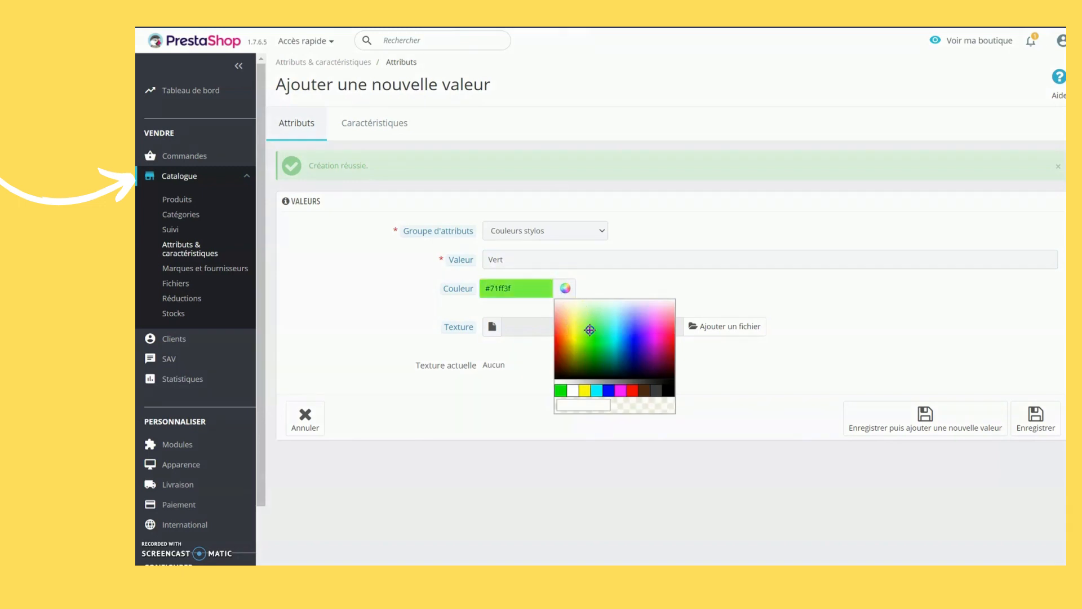
click(594, 350)
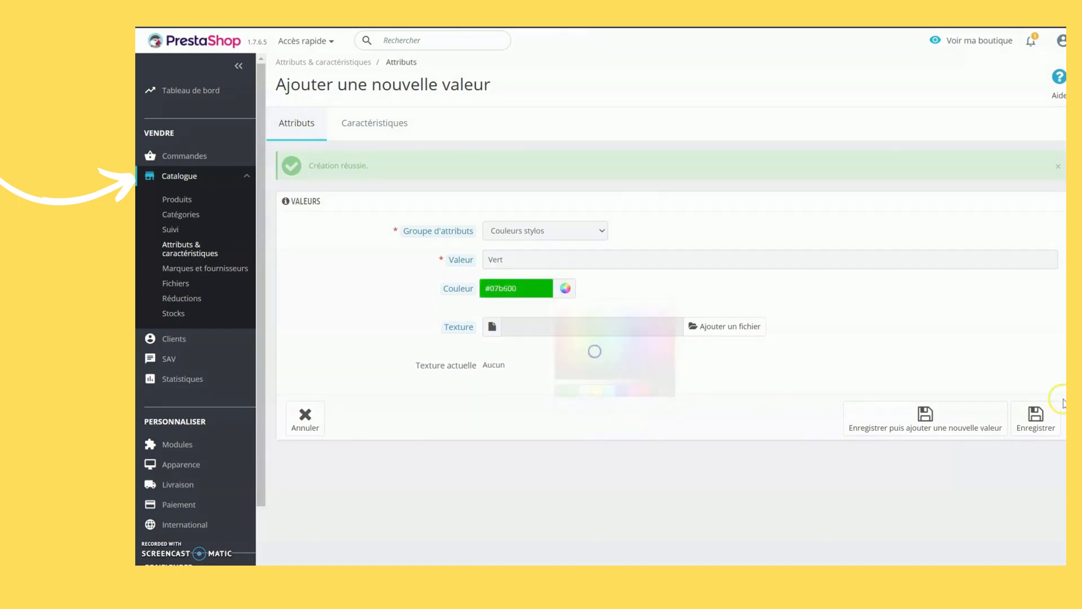
click(957, 426)
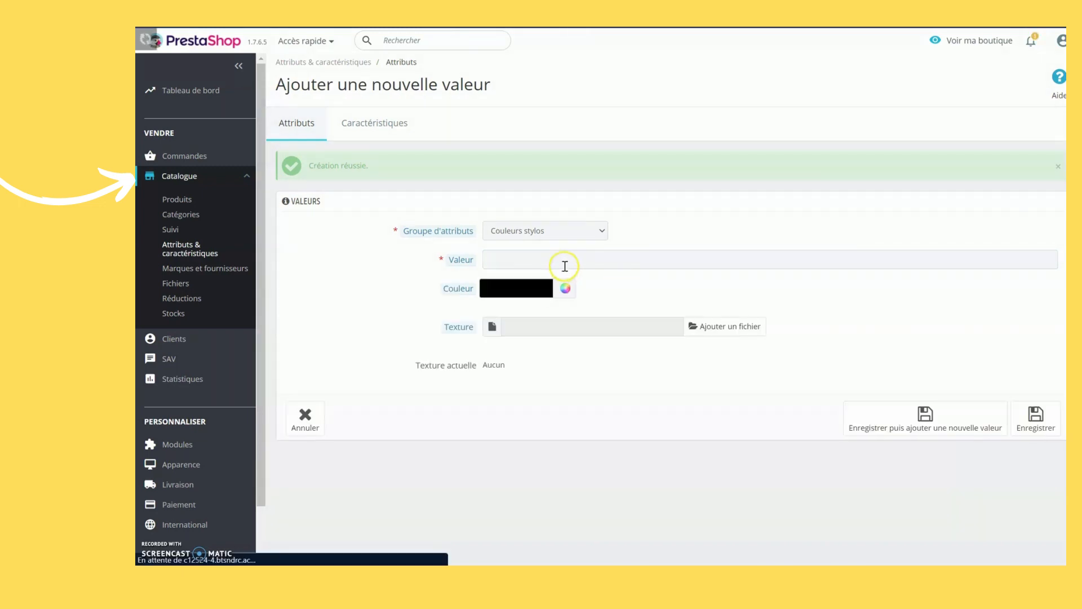
Step: Add the value Rouge with color #ff0000 to Couleurs stylos and save it, returning to the attribute list
click(566, 262)
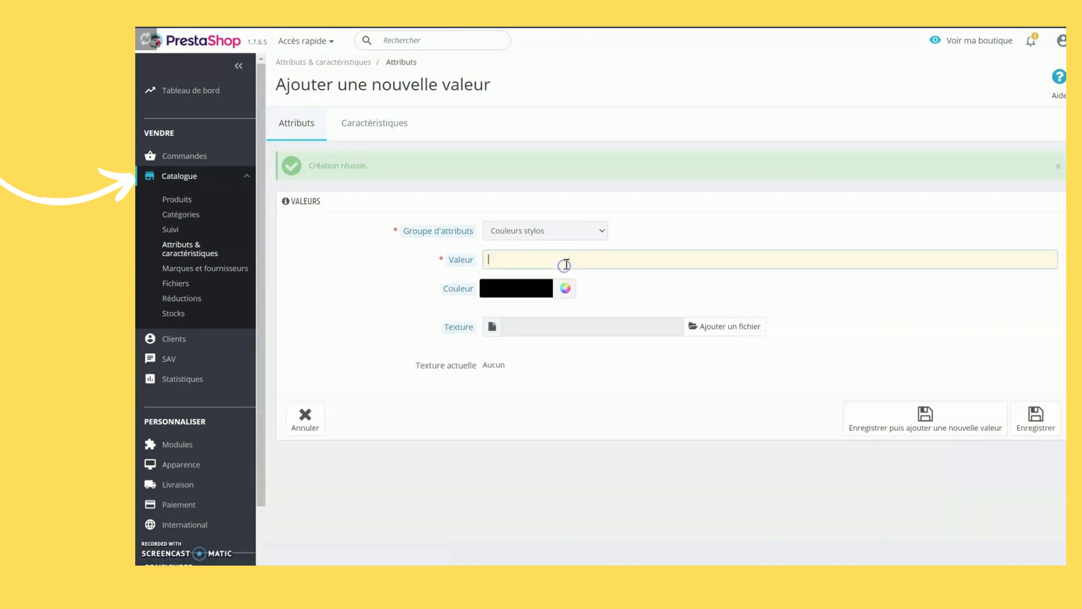
text(Rouge)
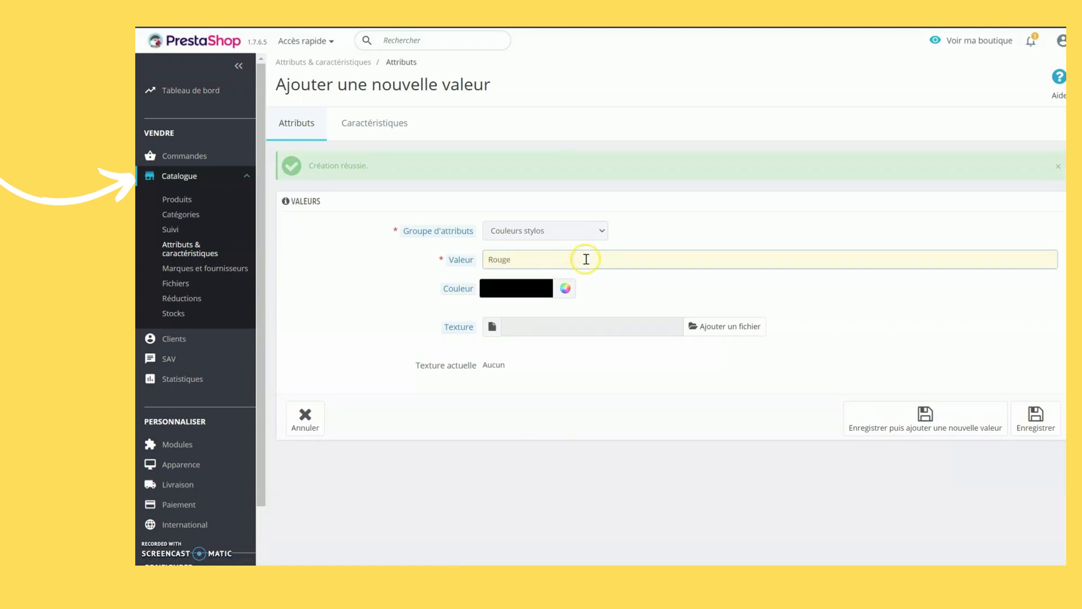
click(565, 289)
click(640, 389)
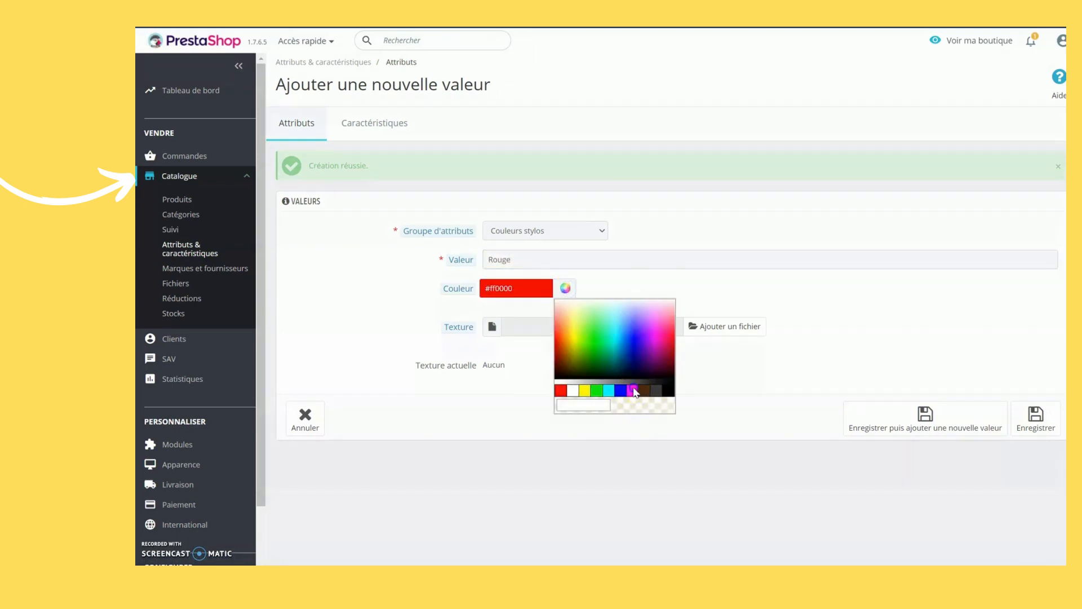
click(785, 362)
click(1048, 420)
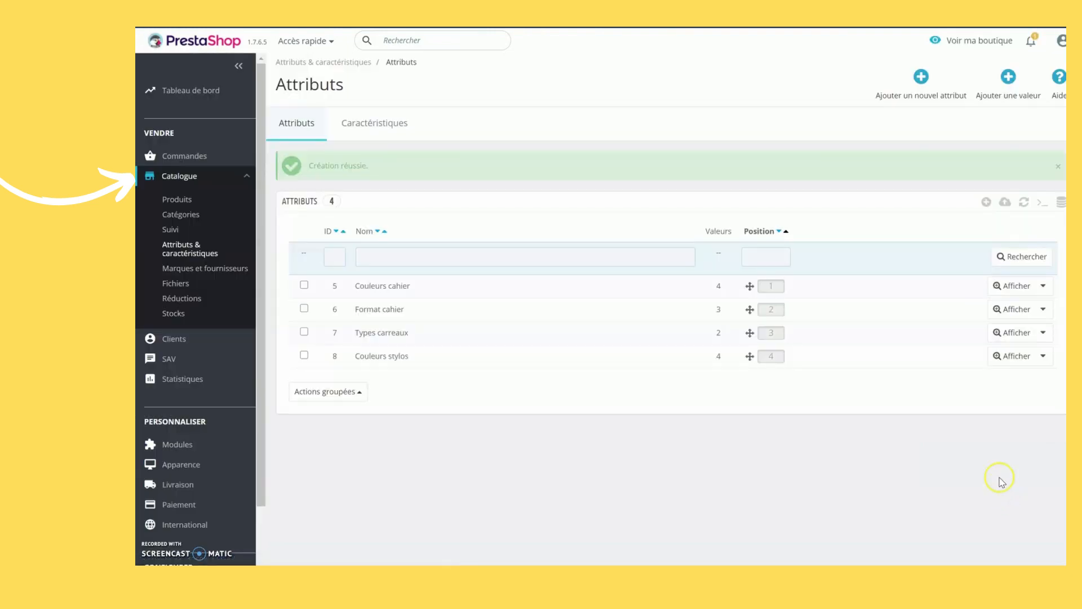
click(479, 535)
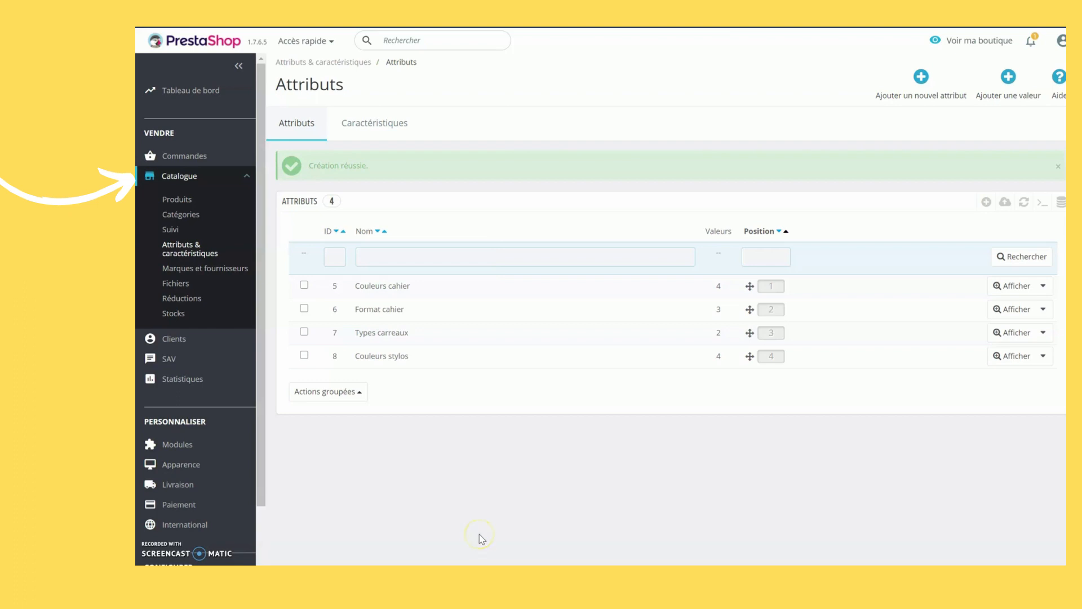